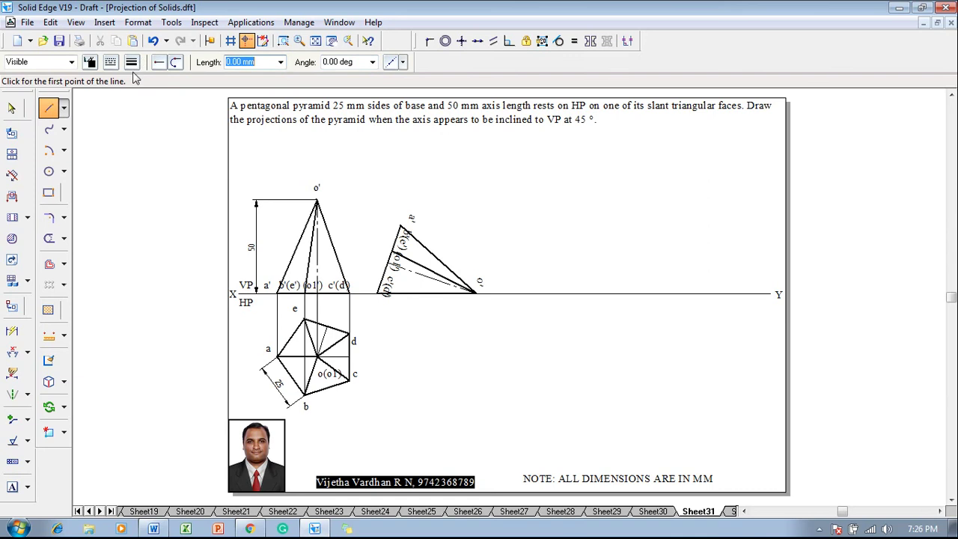
pyautogui.click(131, 61)
pyautogui.click(139, 82)
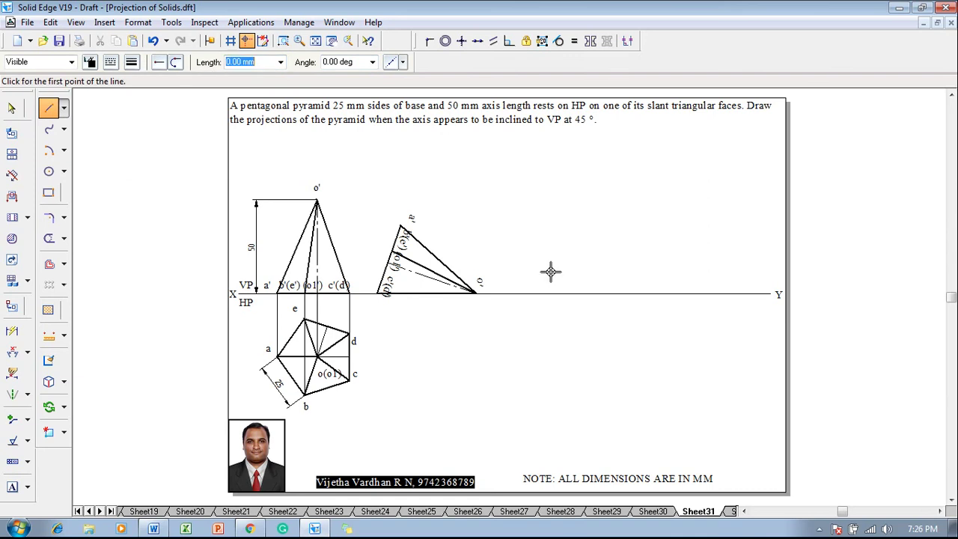
pyautogui.click(476, 293)
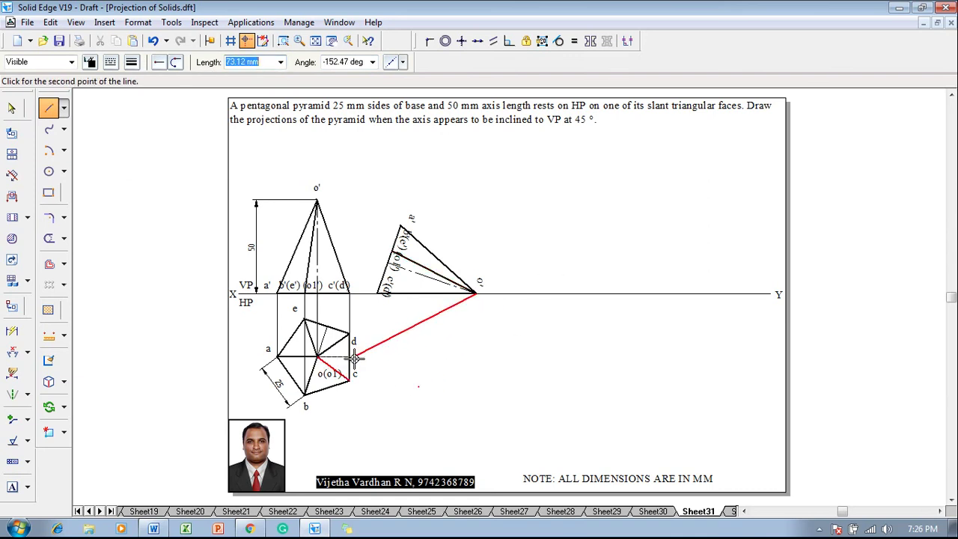
pyautogui.click(476, 351)
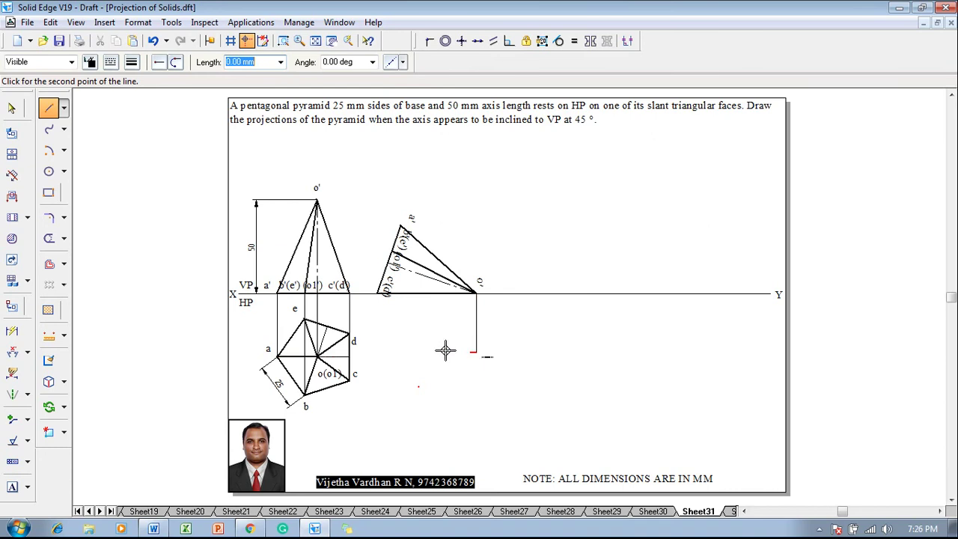
pyautogui.click(318, 357)
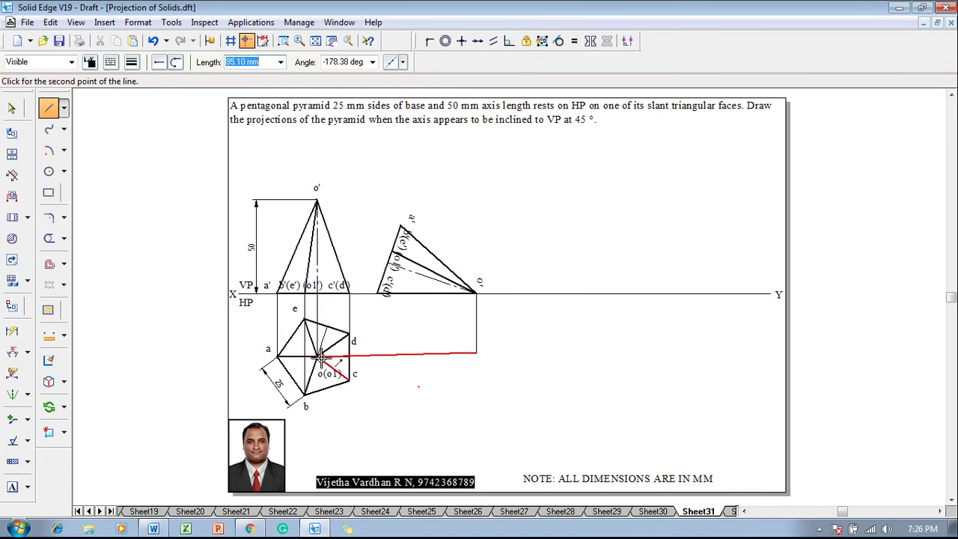
pyautogui.rightClick(411, 367)
pyautogui.hotkey('ctrl', 'z')
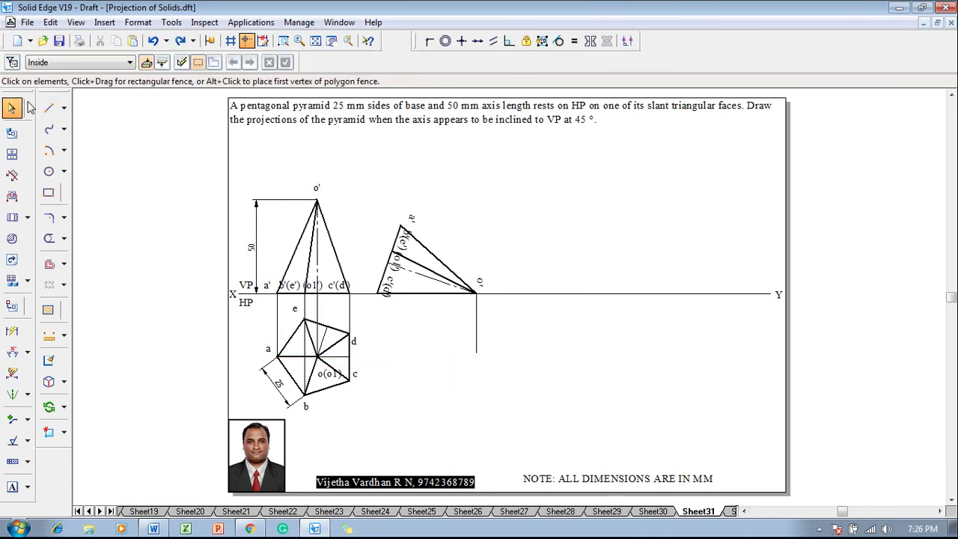
pyautogui.click(49, 108)
pyautogui.click(319, 358)
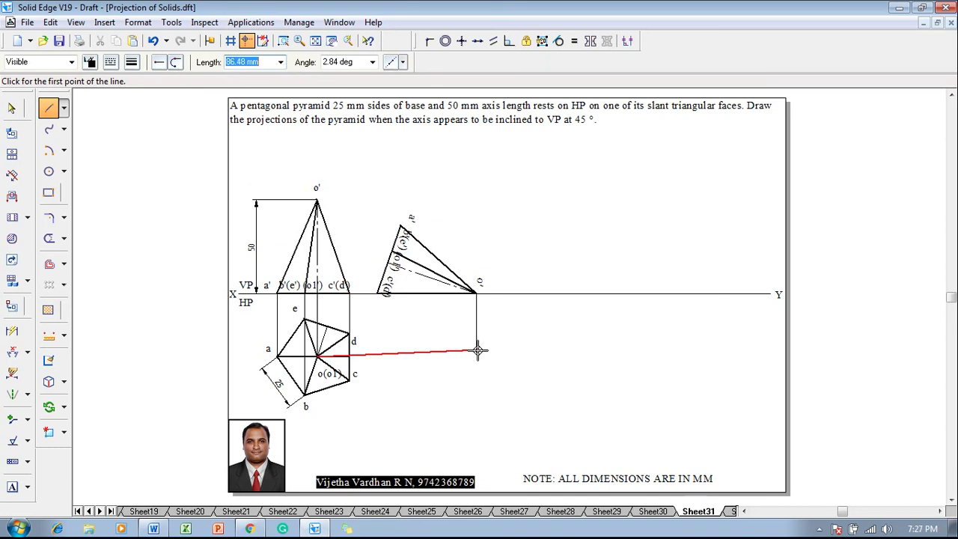
pyautogui.press('Escape')
pyautogui.press('Escape')
pyautogui.click(476, 340)
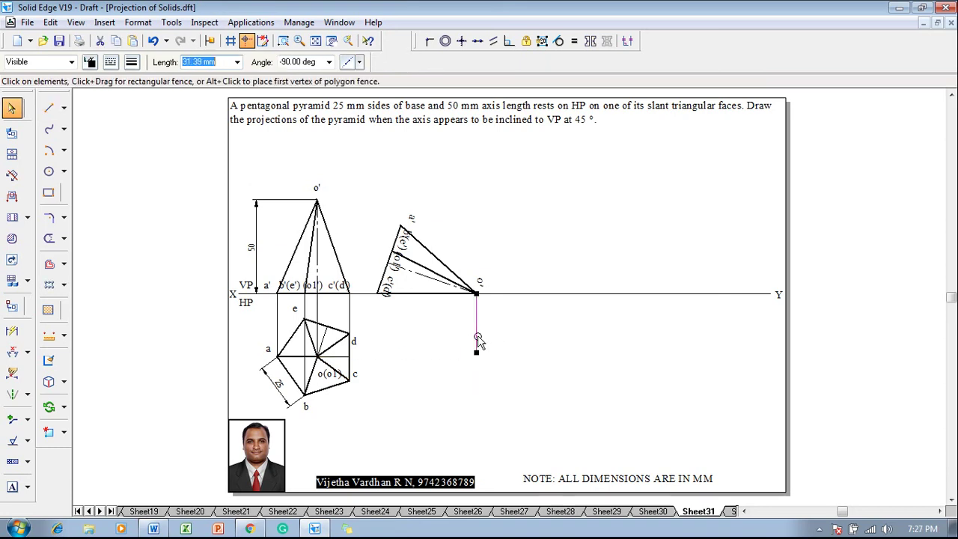
pyautogui.press('Delete')
# Draw 0.13 mm projection lines from the tilted view's apex o' vertically down to o's level, then about 68 mm horizontally to edge cd.
pyautogui.click(49, 108)
pyautogui.click(131, 62)
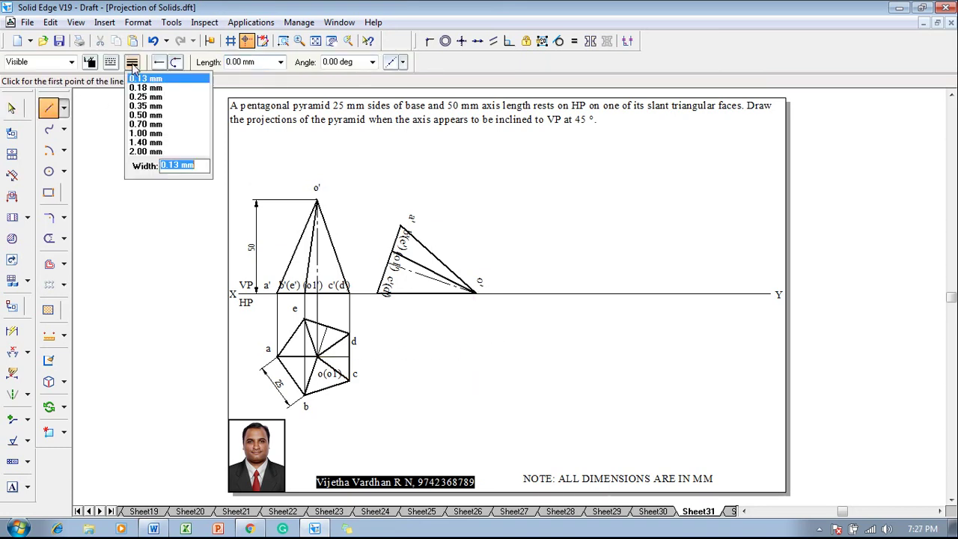
pyautogui.click(134, 79)
pyautogui.click(477, 294)
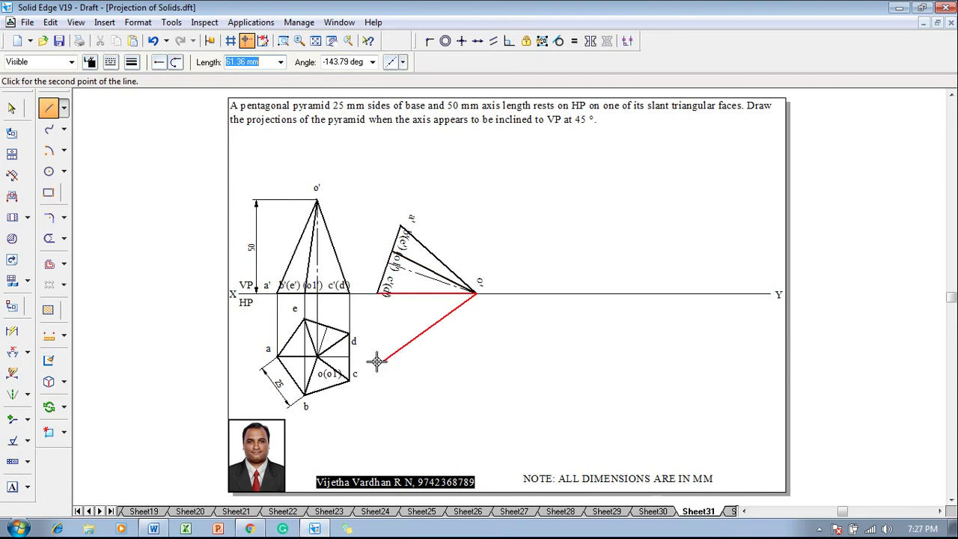
pyautogui.click(476, 356)
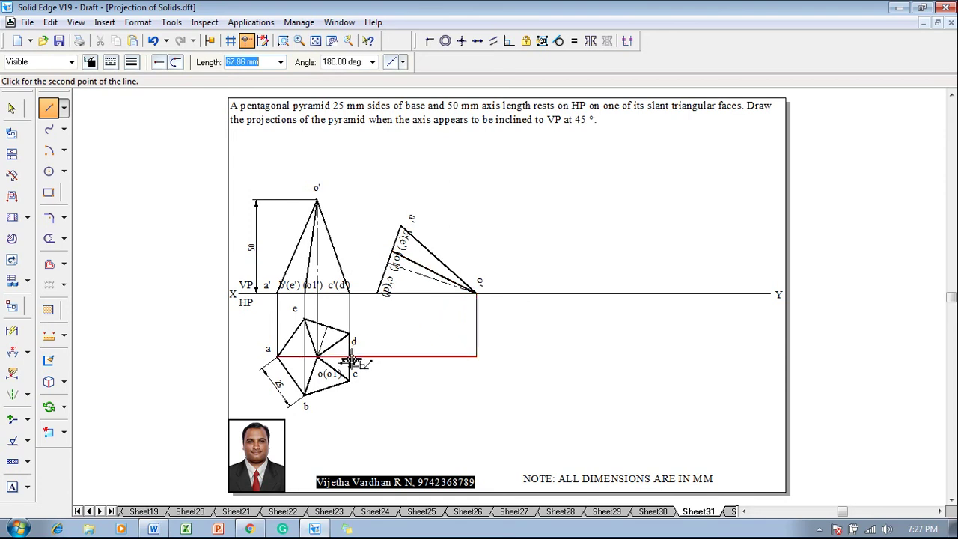
pyautogui.click(349, 357)
pyautogui.rightClick(351, 358)
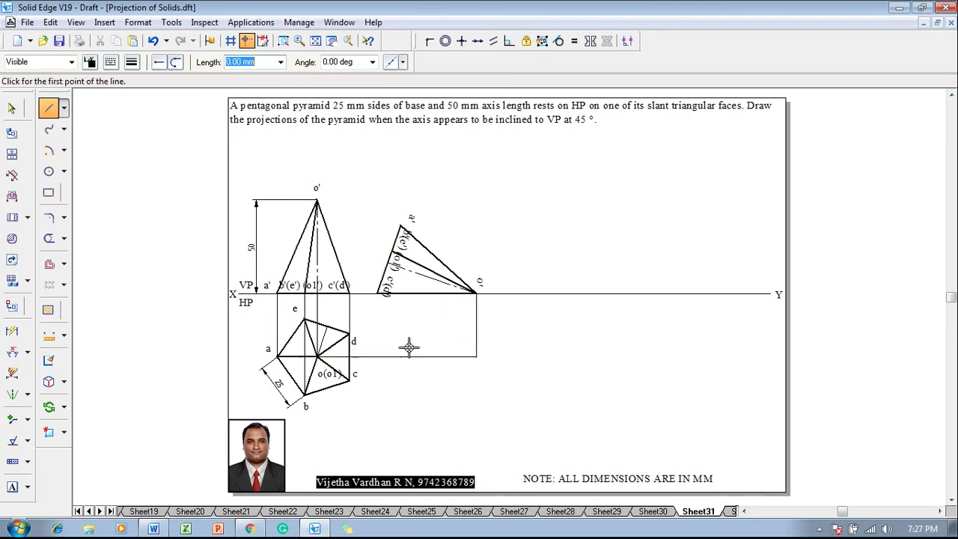
# Project points o1' and a' of the tilted front view vertically down onto the horizontal centre line below XY.
pyautogui.click(388, 262)
pyautogui.click(387, 357)
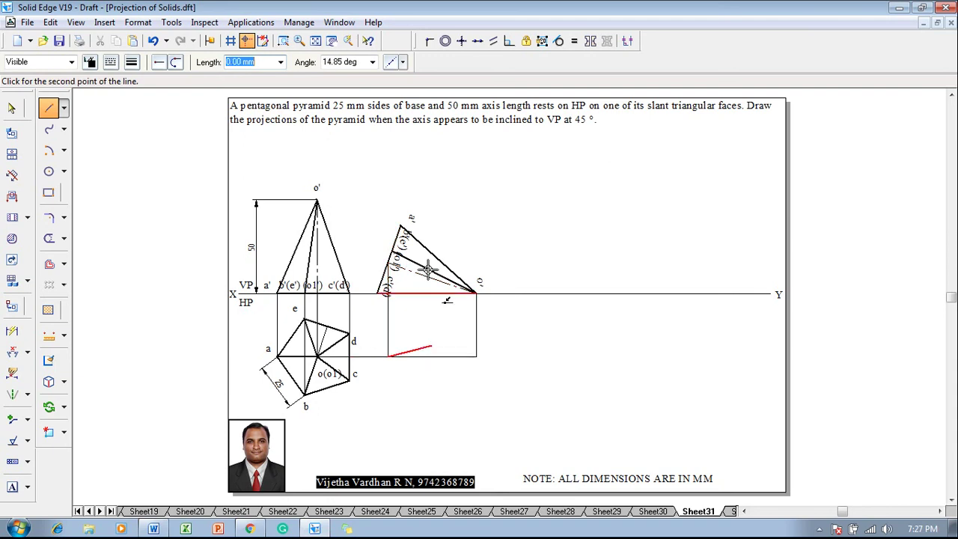
pyautogui.click(402, 225)
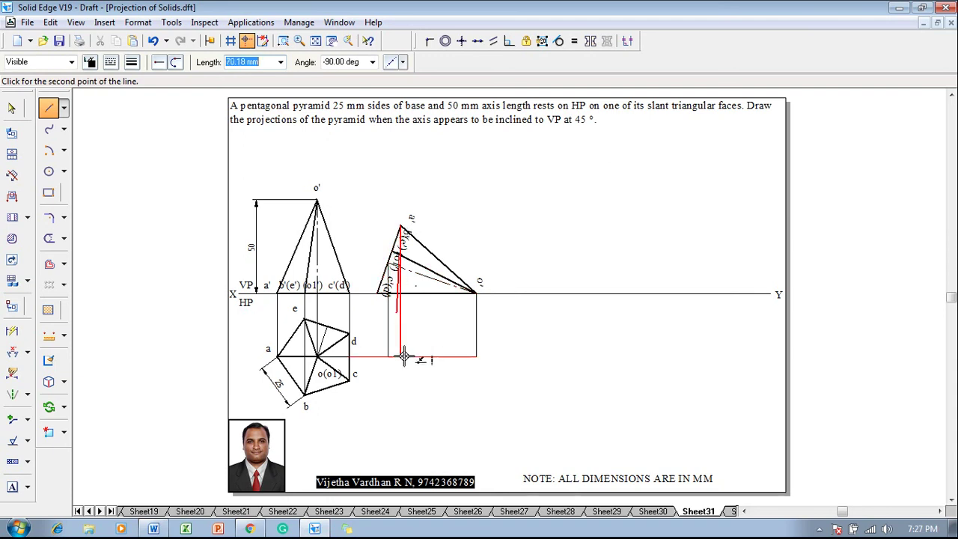
pyautogui.click(400, 356)
pyautogui.rightClick(431, 307)
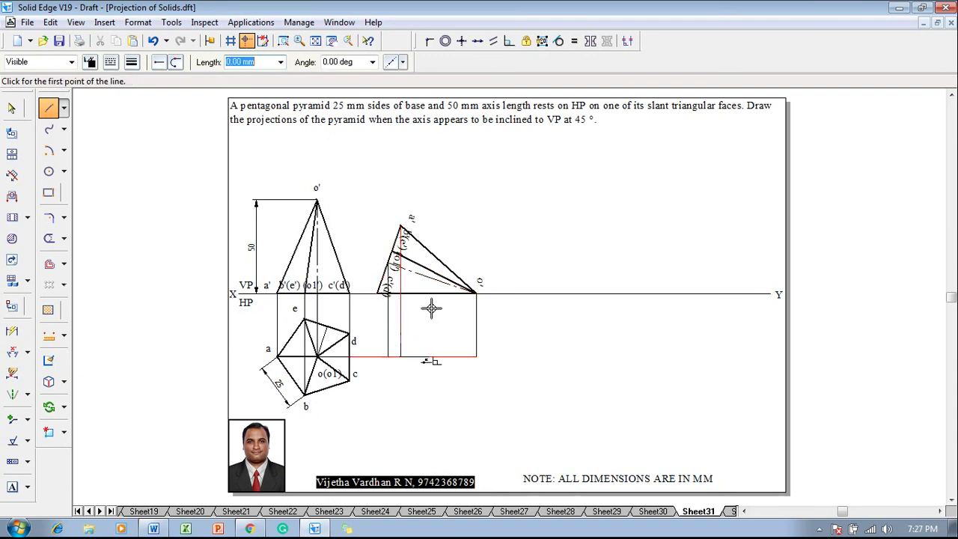
# Project b'(e') of the tilted view down to b's level and connect it horizontally with corners b and e of the pentagon.
pyautogui.click(390, 255)
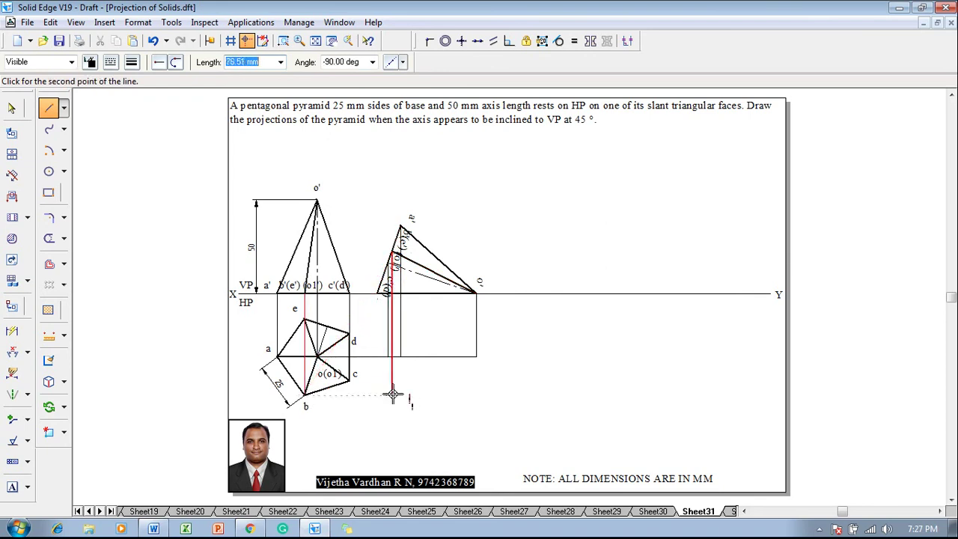
pyautogui.click(392, 394)
pyautogui.rightClick(352, 393)
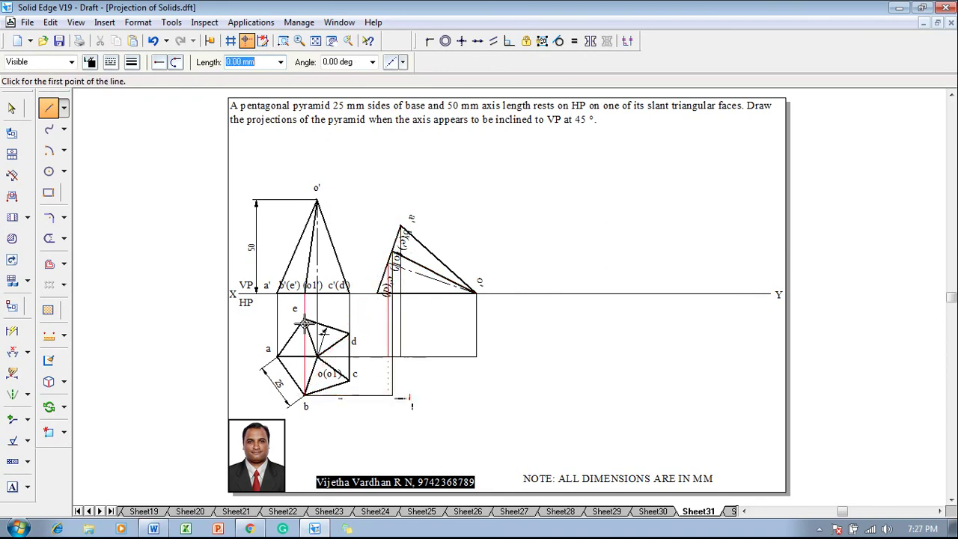
pyautogui.click(304, 320)
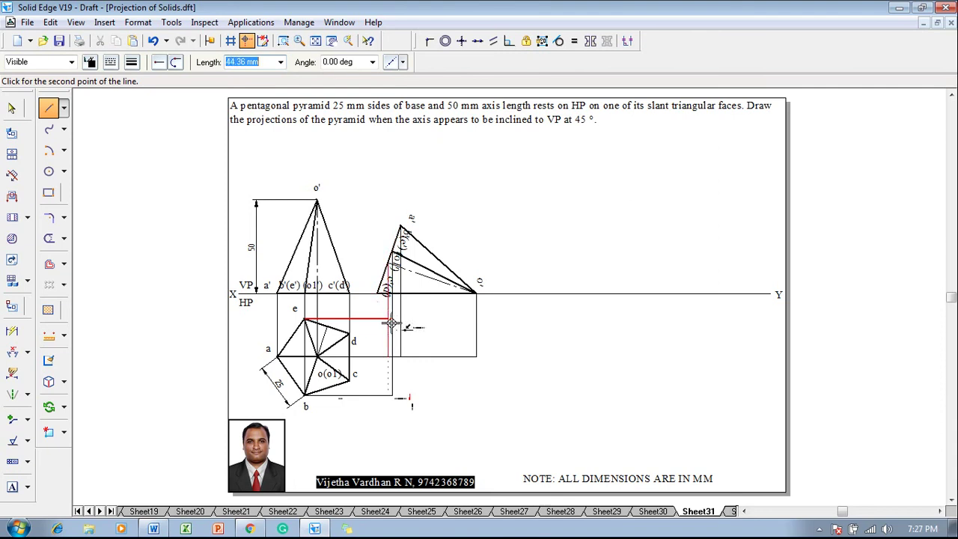
pyautogui.click(392, 320)
pyautogui.rightClick(391, 322)
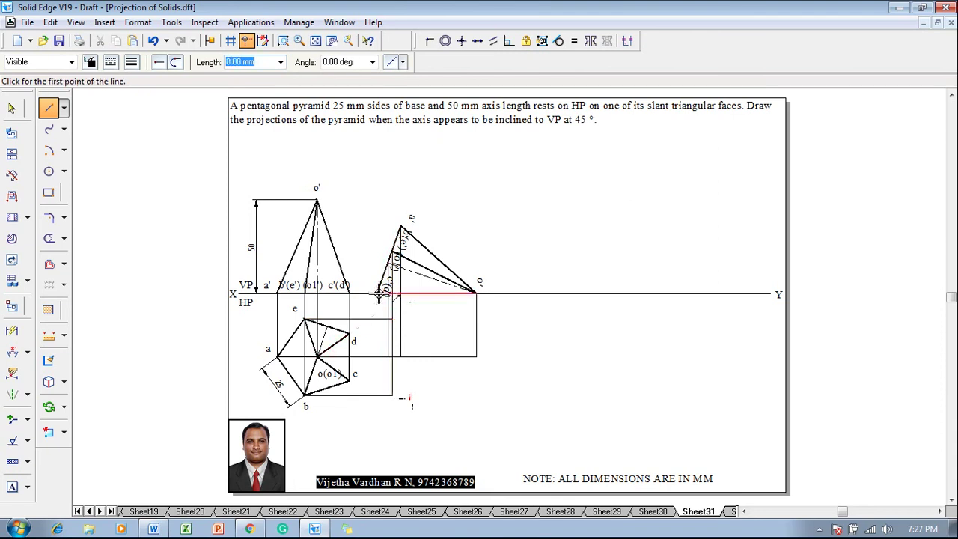
# Project c'(d') of the tilted view down to c's level and connect it horizontally with corners c and d of the pentagon.
pyautogui.click(379, 294)
pyautogui.click(377, 364)
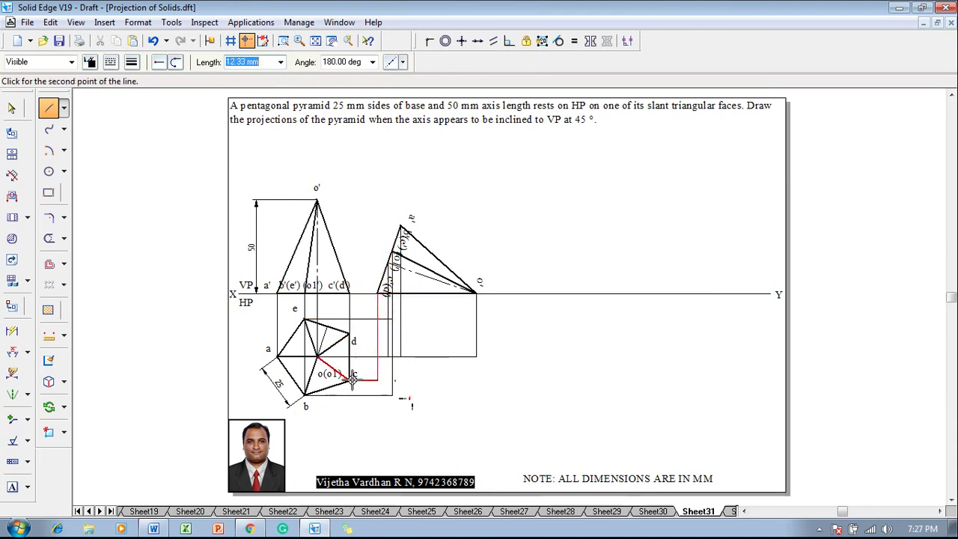
pyautogui.click(349, 379)
pyautogui.rightClick(381, 362)
pyautogui.click(350, 333)
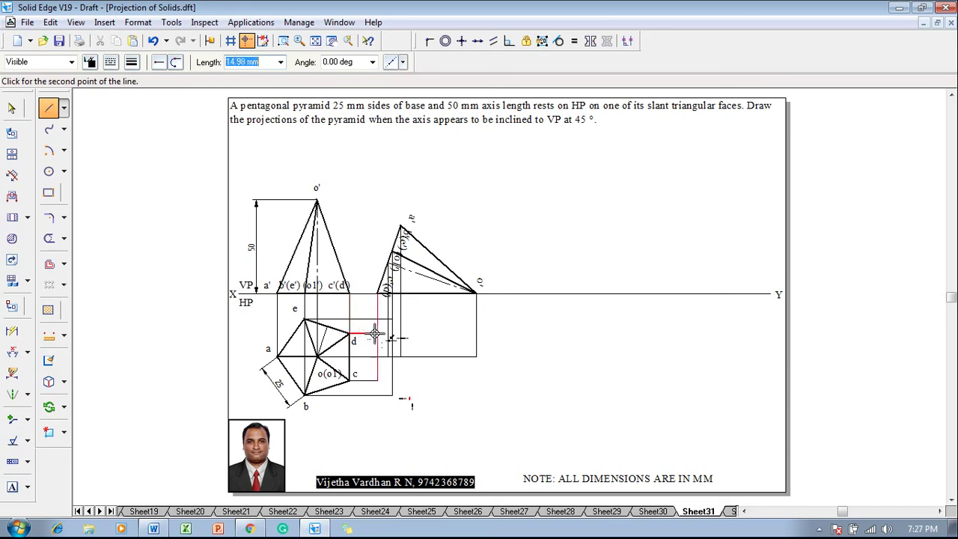
pyautogui.click(392, 333)
pyautogui.rightClick(392, 333)
# Label the projected corners a and b in the second top view.
pyautogui.click(12, 486)
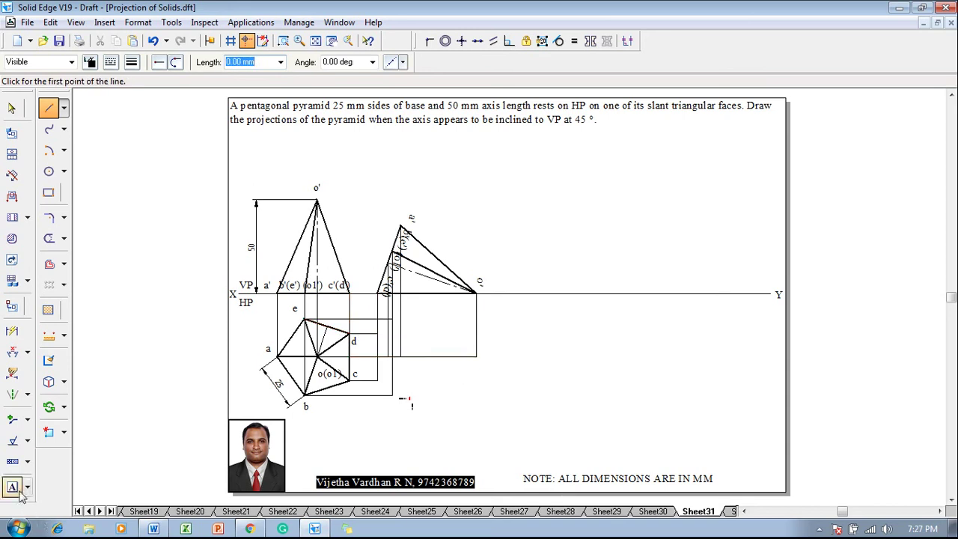
pyautogui.click(406, 339)
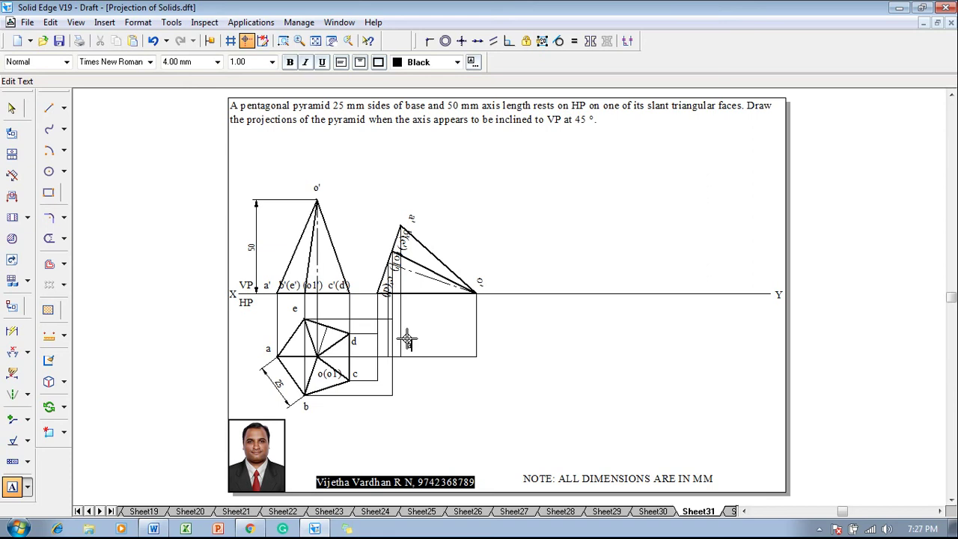
pyautogui.rightClick(396, 396)
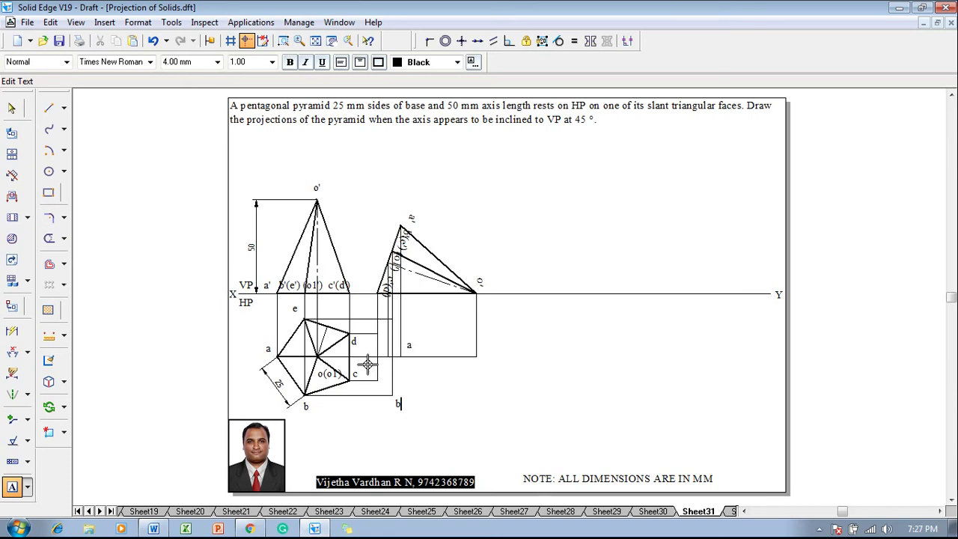
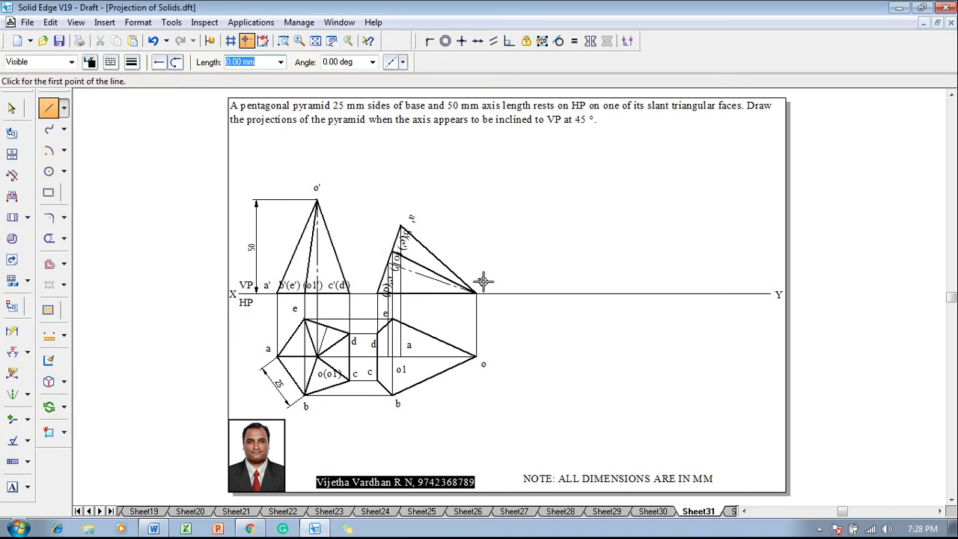
# Draw the base edges from e to a and from a to b in the second top view.
pyautogui.click(391, 321)
pyautogui.click(402, 356)
pyautogui.click(393, 396)
pyautogui.press('Escape')
pyautogui.press('Escape')
# Move the o1 label of the second top view next to its projected point, between c and the b–e projector.
pyautogui.click(388, 377)
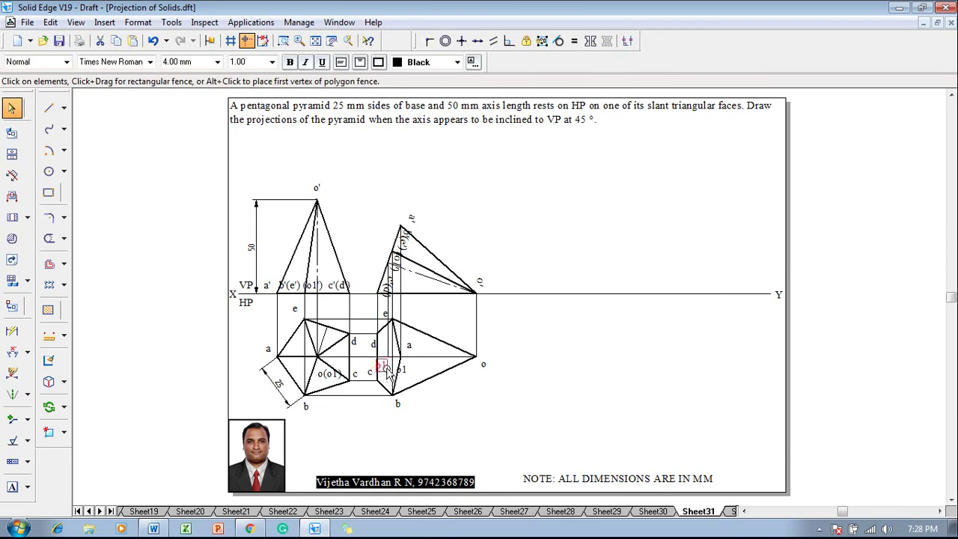
pyautogui.moveTo(388, 374); pyautogui.dragTo(386, 373)
pyautogui.click(432, 390)
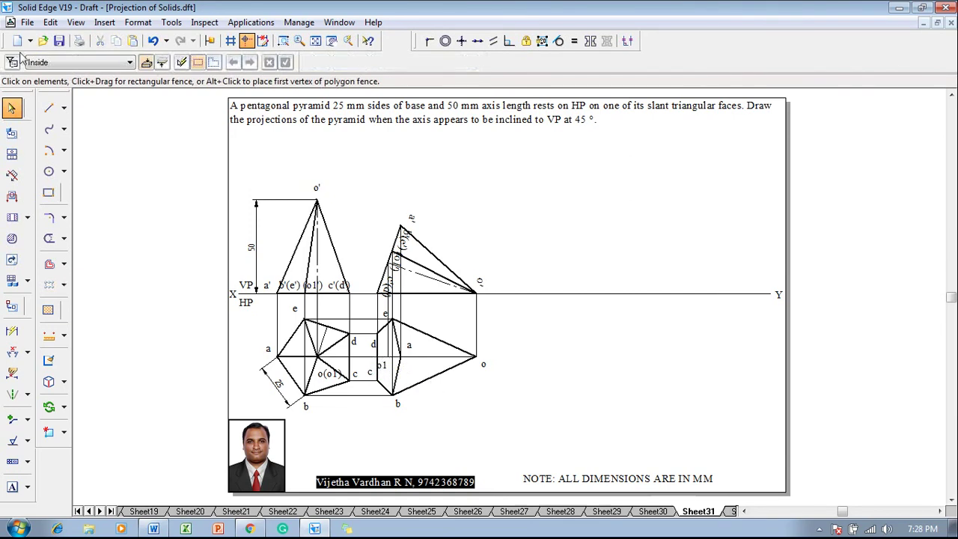
# Draw the hidden slant edges d–o and c–o of the second top view as 0.50 mm dashed lines.
pyautogui.click(49, 108)
pyautogui.click(111, 61)
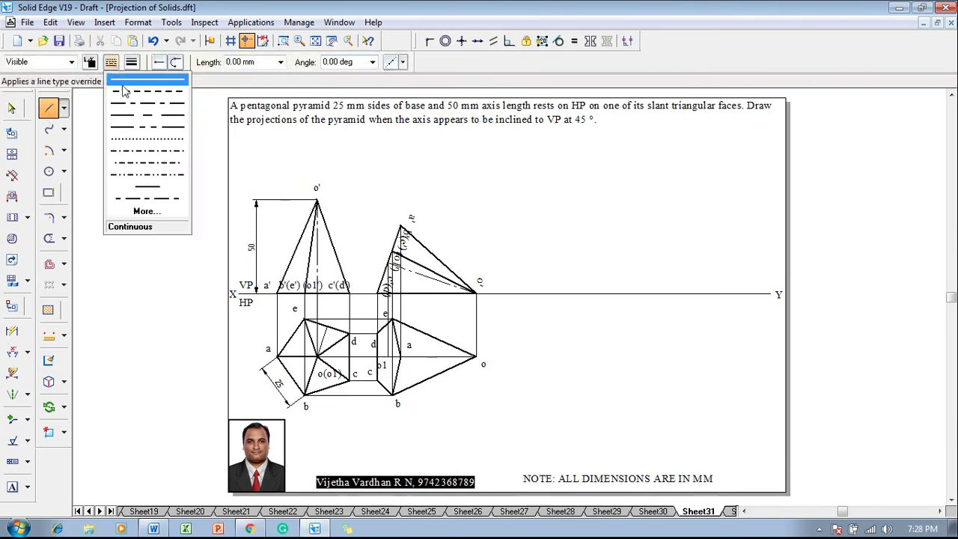
pyautogui.click(124, 82)
pyautogui.click(131, 61)
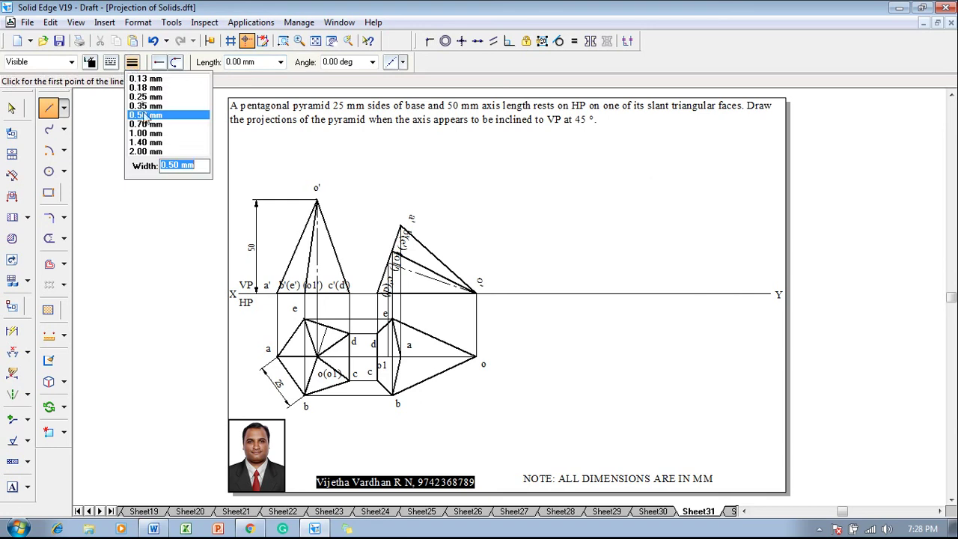
pyautogui.click(146, 116)
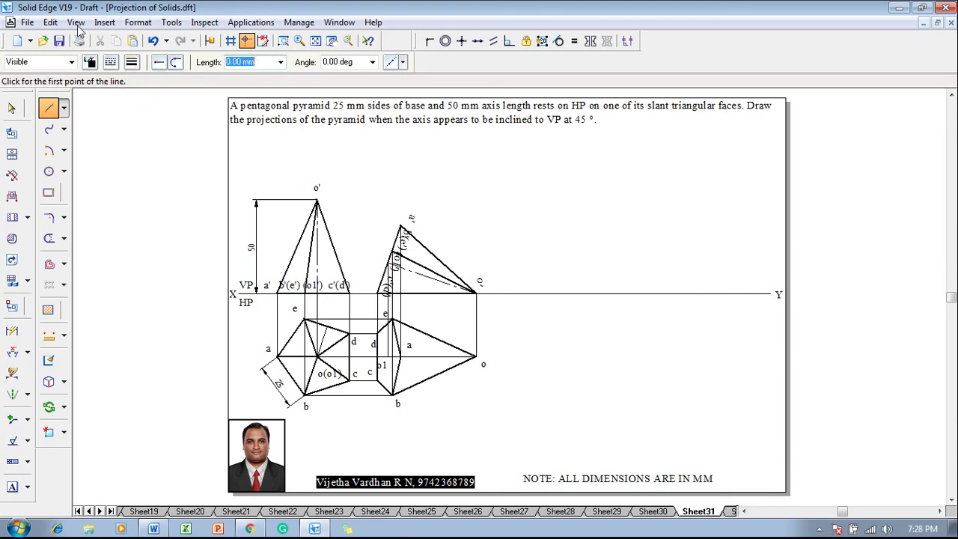
pyautogui.click(377, 332)
pyautogui.click(475, 356)
pyautogui.click(378, 380)
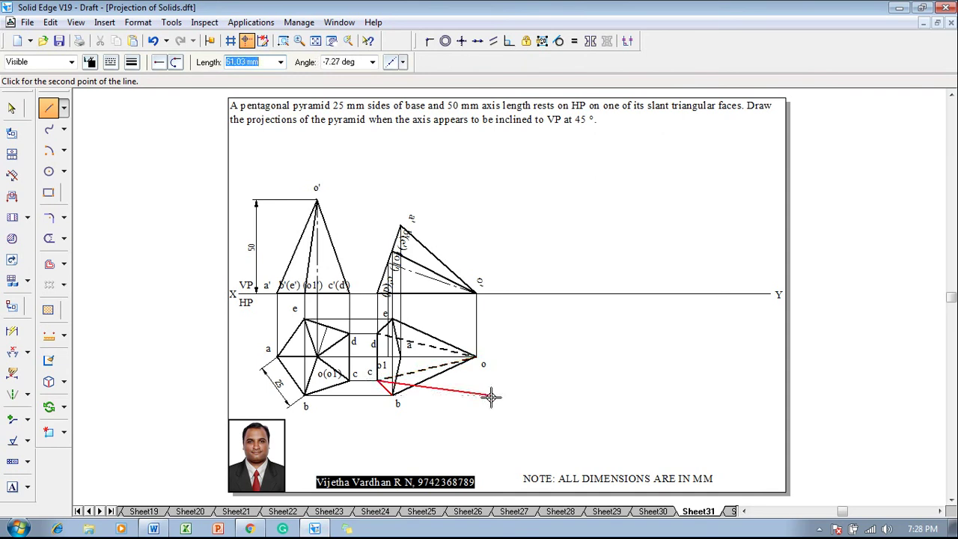
pyautogui.click(486, 393)
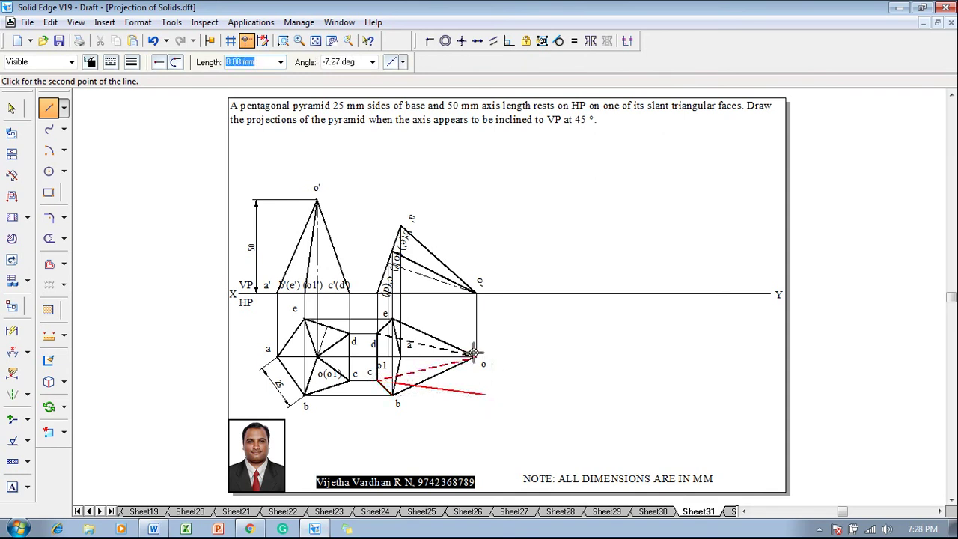
# Draw the visible slant edge from o to a as a continuous line and move label a clear of the dashed edge.
pyautogui.click(111, 61)
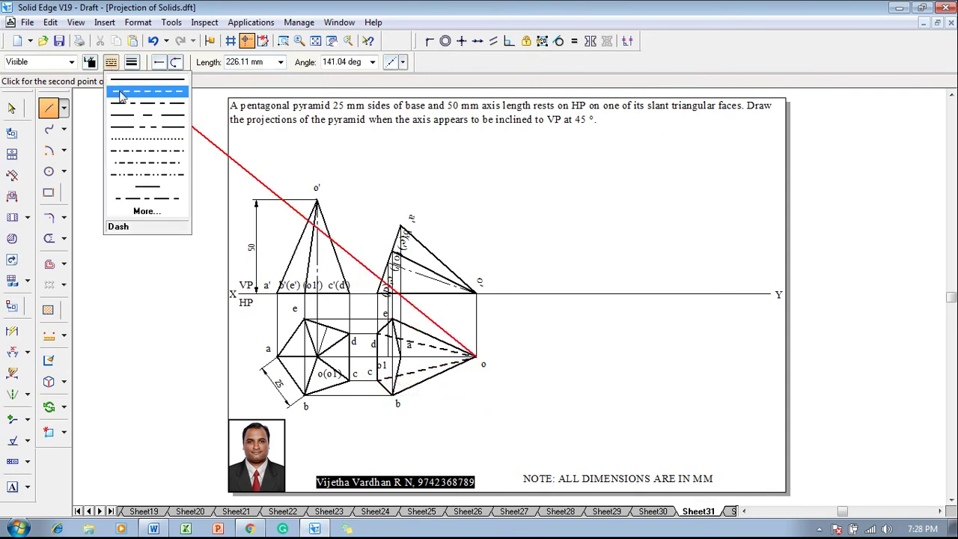
pyautogui.click(125, 86)
pyautogui.click(401, 359)
pyautogui.press('Escape')
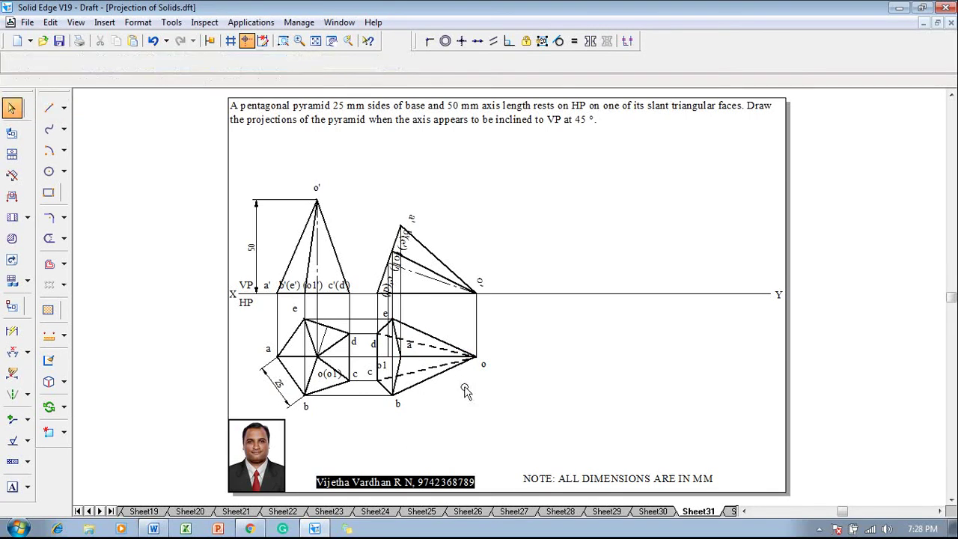
pyautogui.click(408, 352)
pyautogui.click(460, 404)
# Draw the axis line from o1 to apex o in the second top view.
pyautogui.click(48, 108)
pyautogui.click(110, 61)
pyautogui.click(120, 103)
pyautogui.click(131, 61)
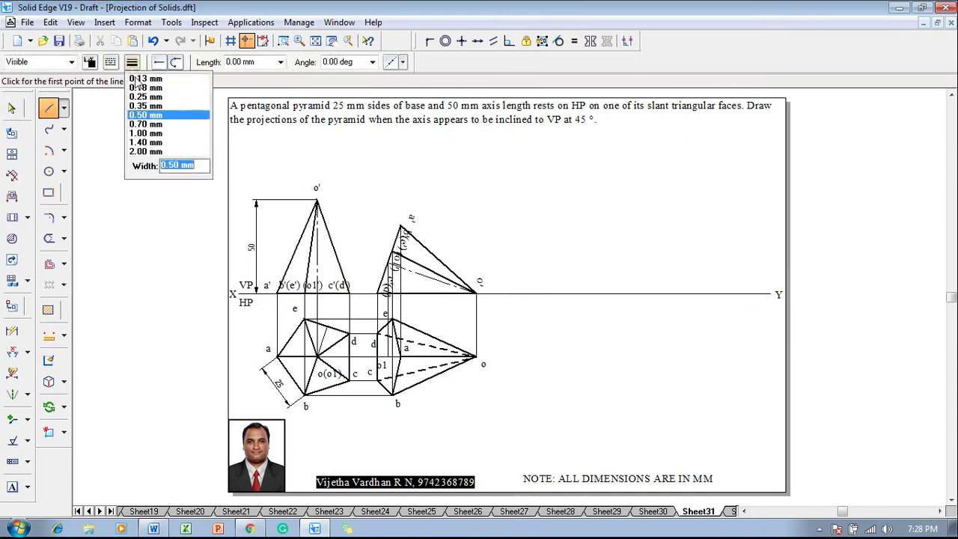
pyautogui.click(150, 118)
pyautogui.click(390, 355)
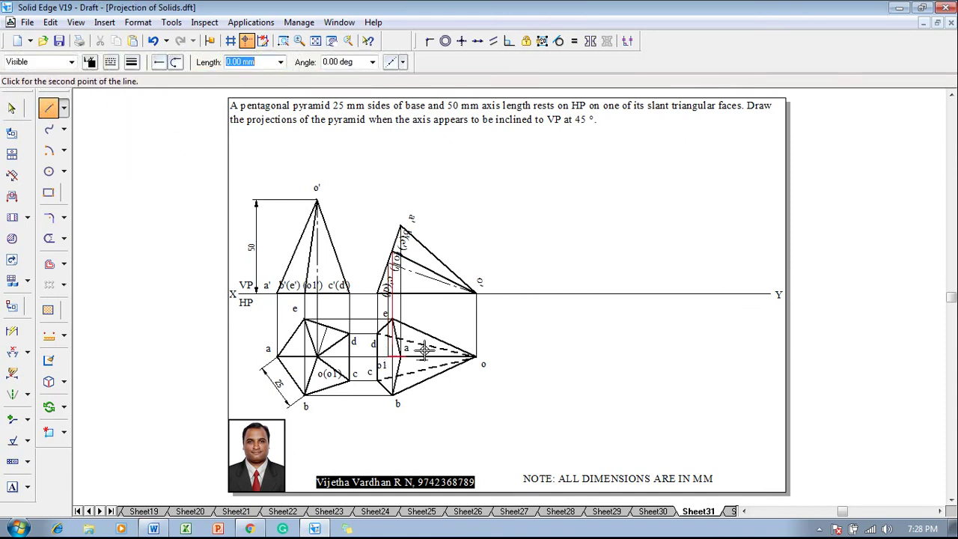
pyautogui.click(476, 358)
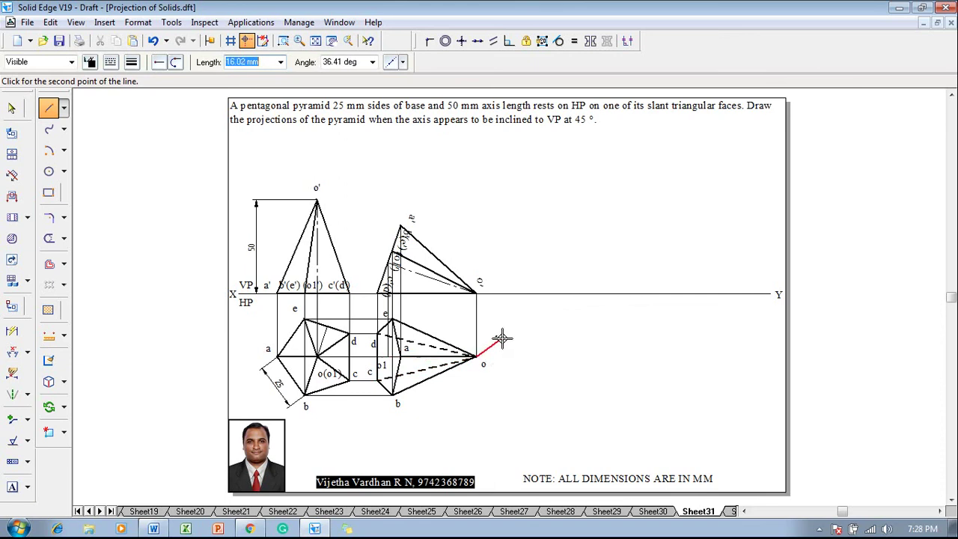
pyautogui.press('Escape')
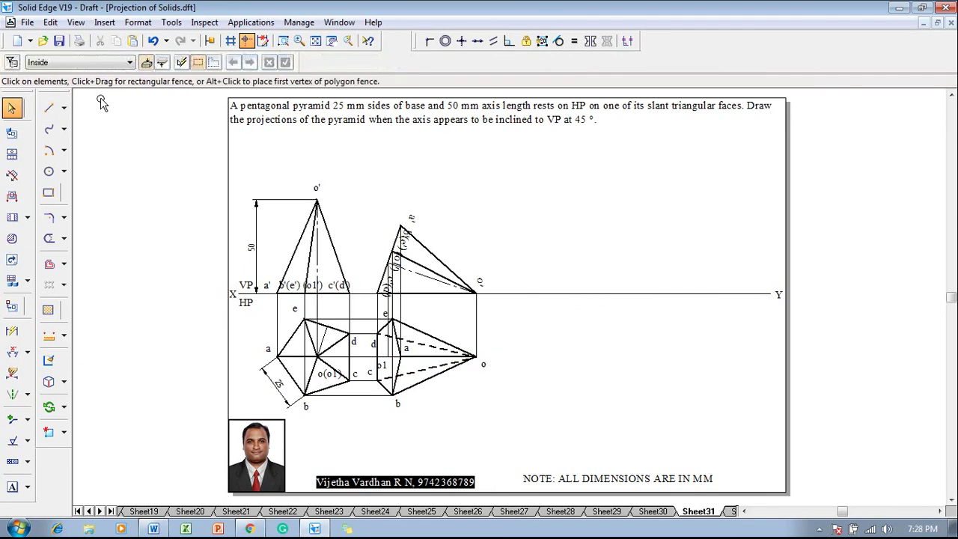
# Dimension the axis length from o1 to o, placing the dimension below the second top view.
pyautogui.click(12, 331)
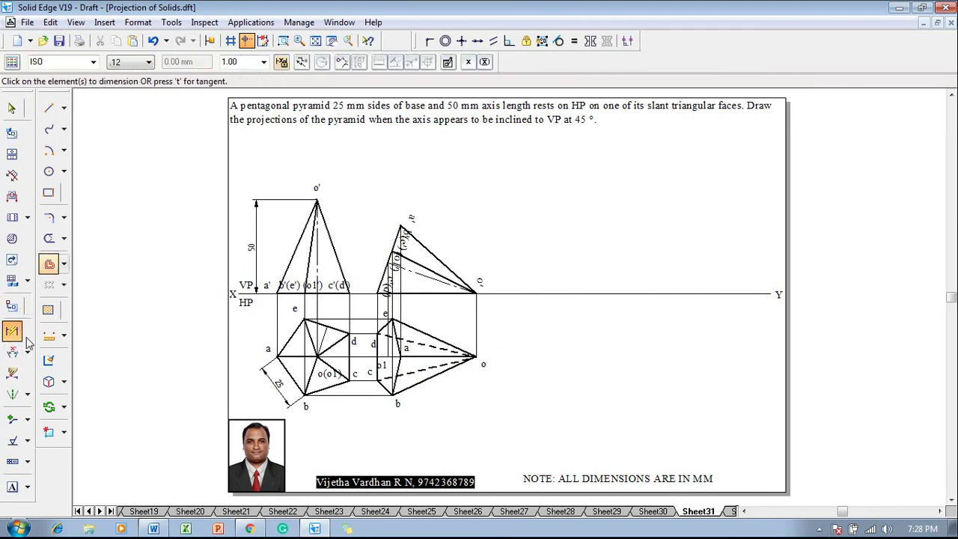
pyautogui.click(419, 360)
pyautogui.click(406, 421)
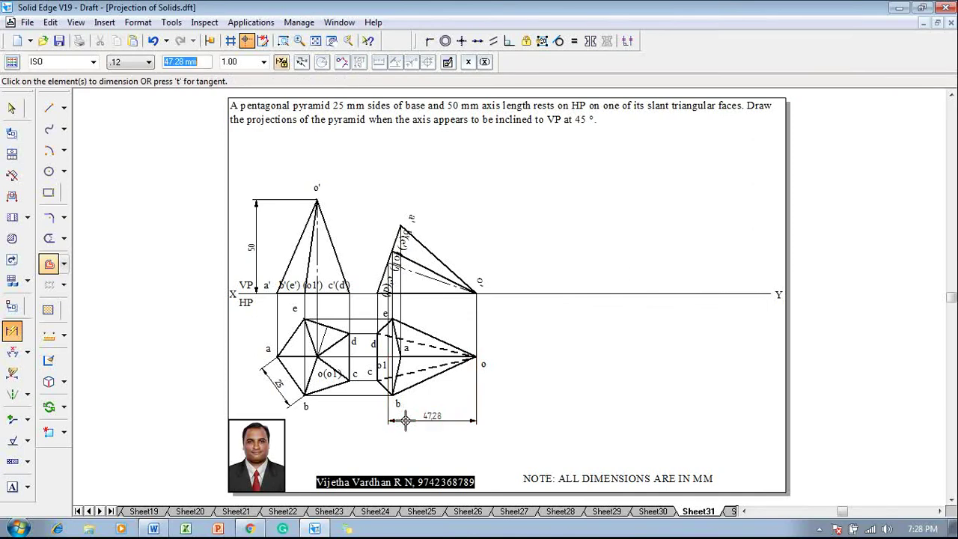
pyautogui.press('Escape')
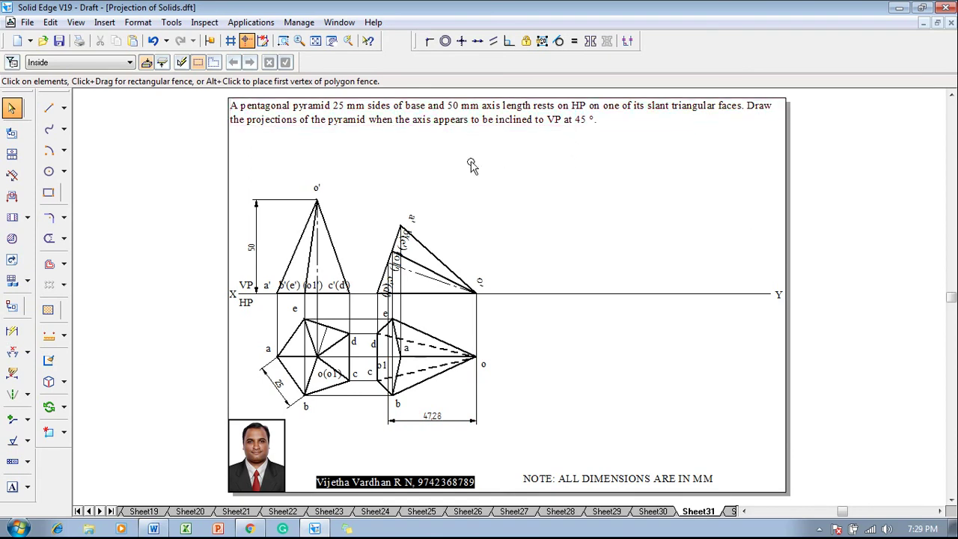
# Draw a 0.13 mm inclined construction line below XY, rising toward Y in the empty area beyond the second top view.
pyautogui.click(48, 107)
pyautogui.click(131, 62)
pyautogui.click(139, 83)
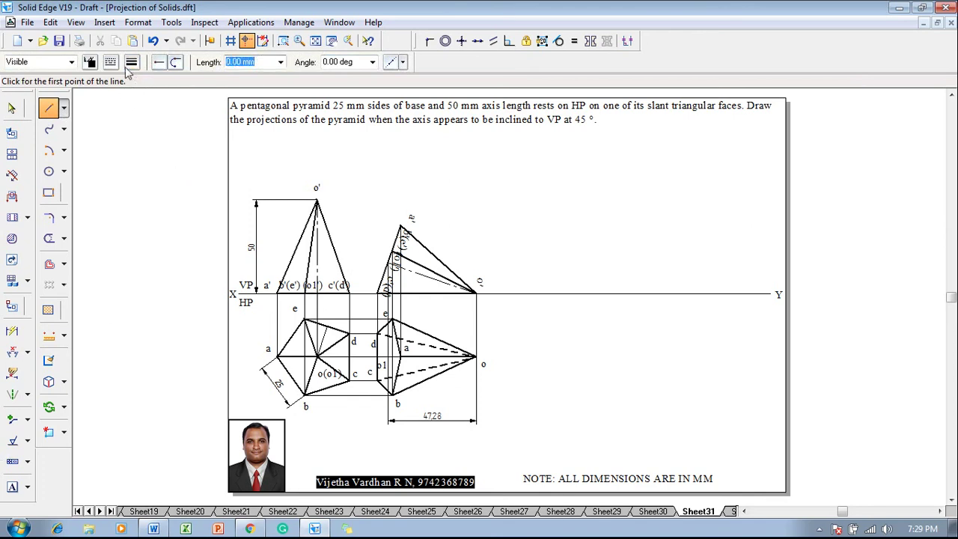
pyautogui.click(111, 63)
pyautogui.click(117, 81)
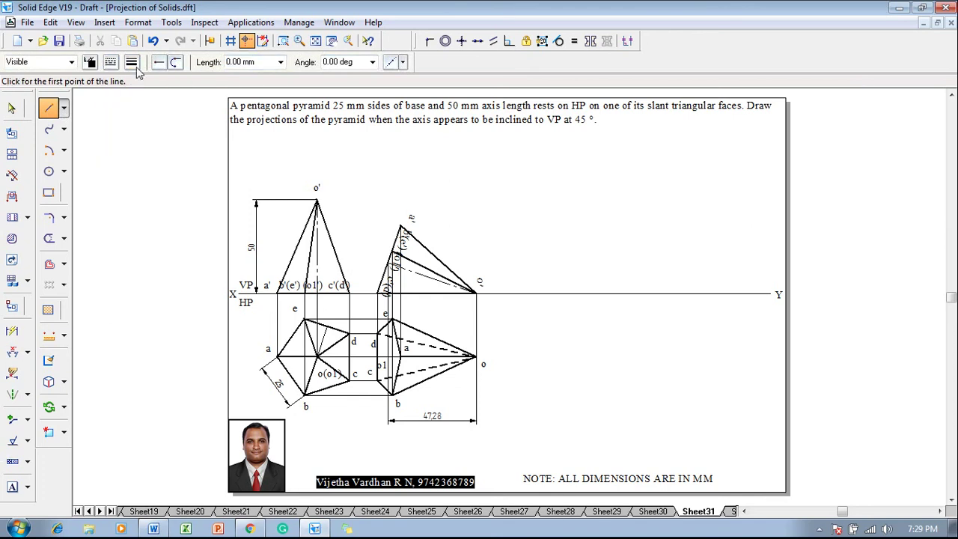
pyautogui.click(131, 62)
pyautogui.click(139, 82)
pyautogui.click(707, 308)
pyautogui.click(546, 447)
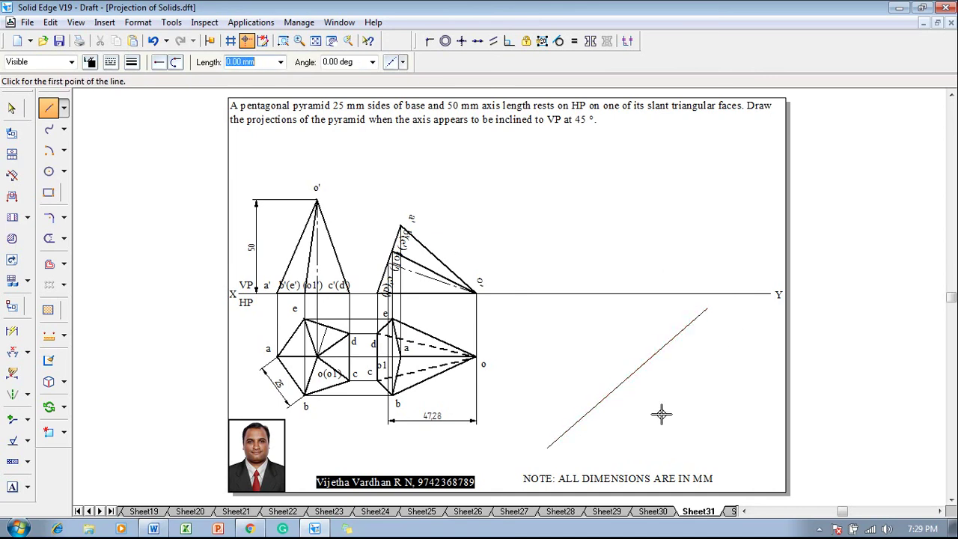
pyautogui.press('Escape')
# Add an angle dimension between the inclined construction line and XY and set it to 45°.
pyautogui.click(12, 352)
pyautogui.click(685, 320)
pyautogui.click(688, 294)
pyautogui.click(690, 301)
pyautogui.write('45')
pyautogui.press('Return')
pyautogui.press('Escape')
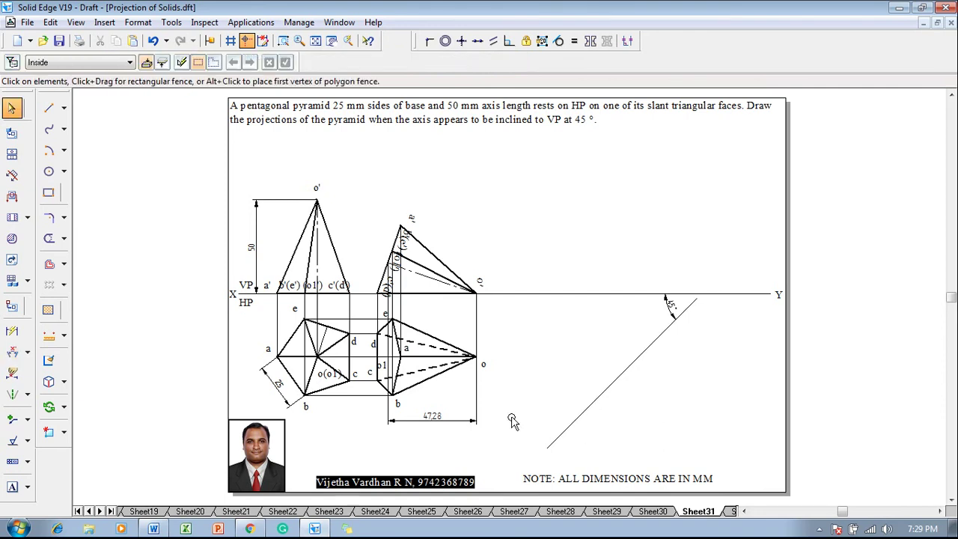
# Copy the second top view with its labels, placing point o1 on the lower part of the 45° line.
pyautogui.moveTo(508, 432); pyautogui.dragTo(359, 301)
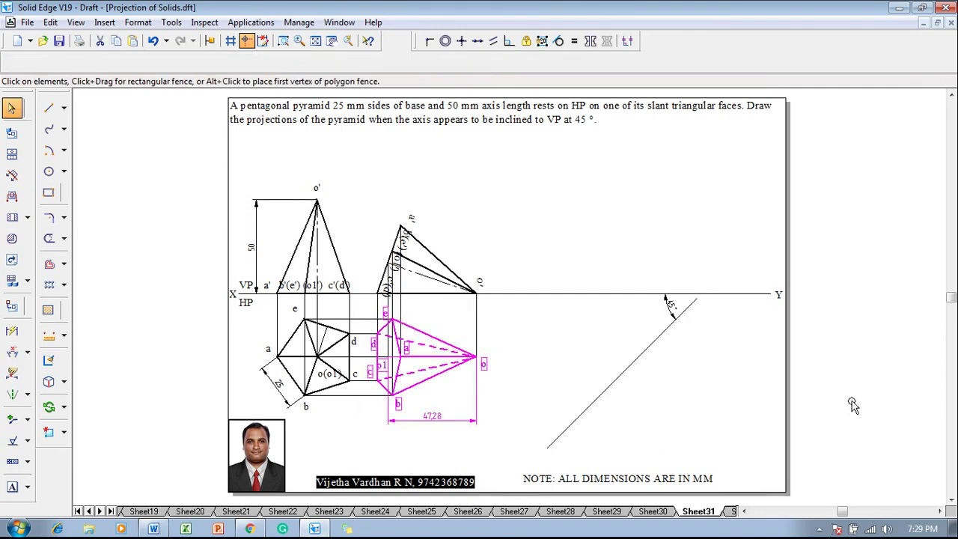
pyautogui.click(64, 406)
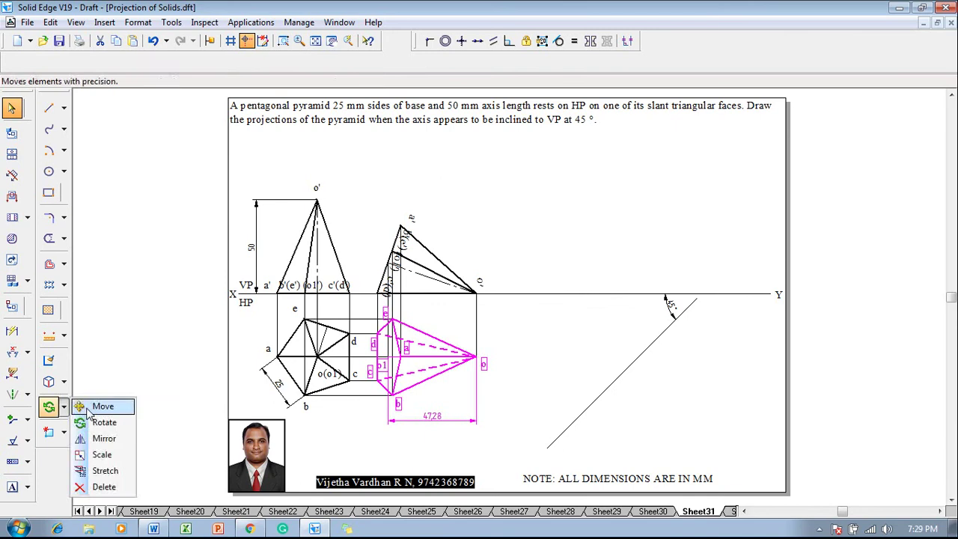
pyautogui.click(93, 404)
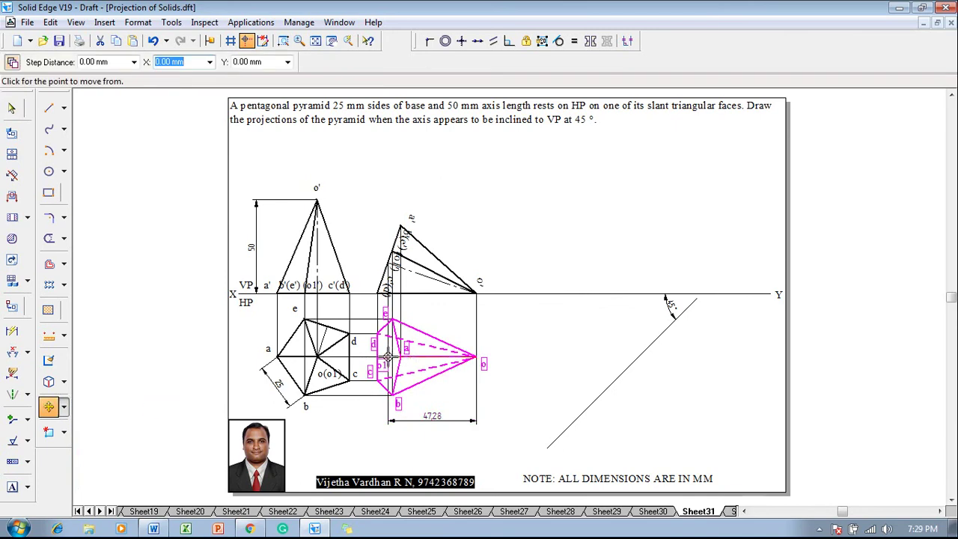
pyautogui.click(388, 357)
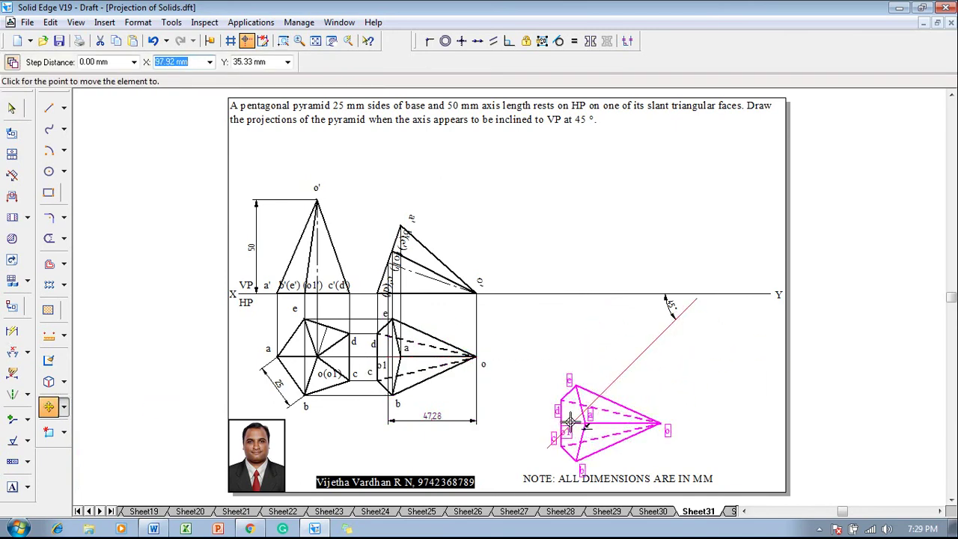
pyautogui.click(570, 423)
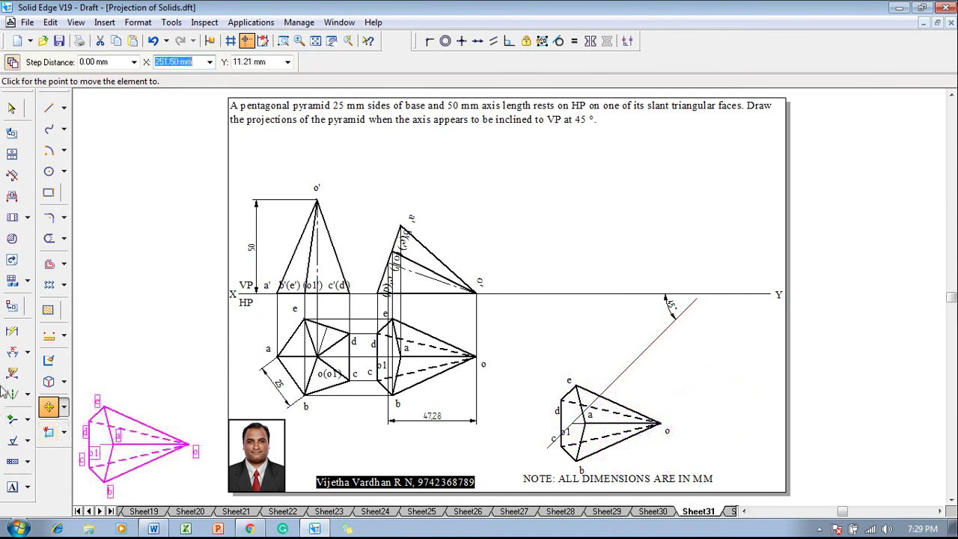
# Rotate the copied top view about o1 so that its axis o1–o lies along the 45° line.
pyautogui.click(64, 406)
pyautogui.click(97, 422)
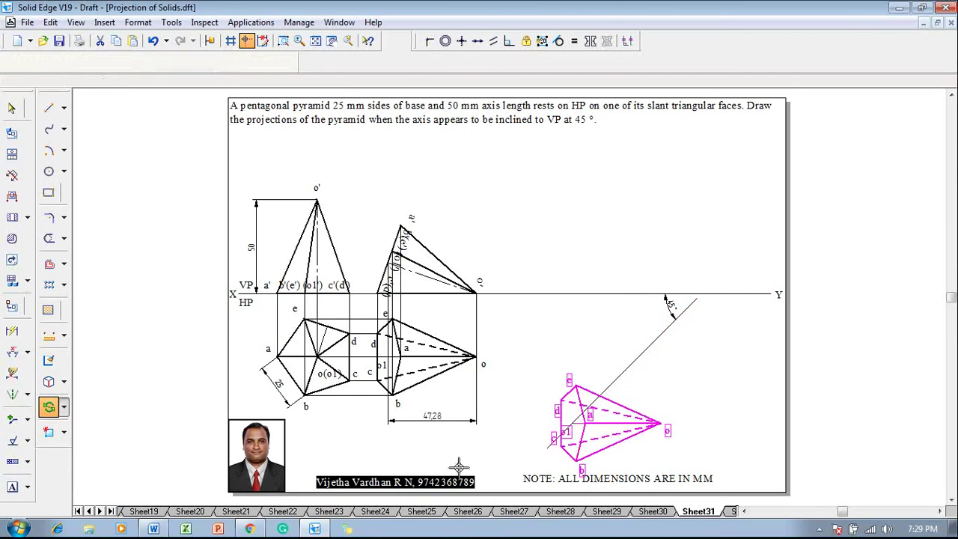
pyautogui.click(570, 422)
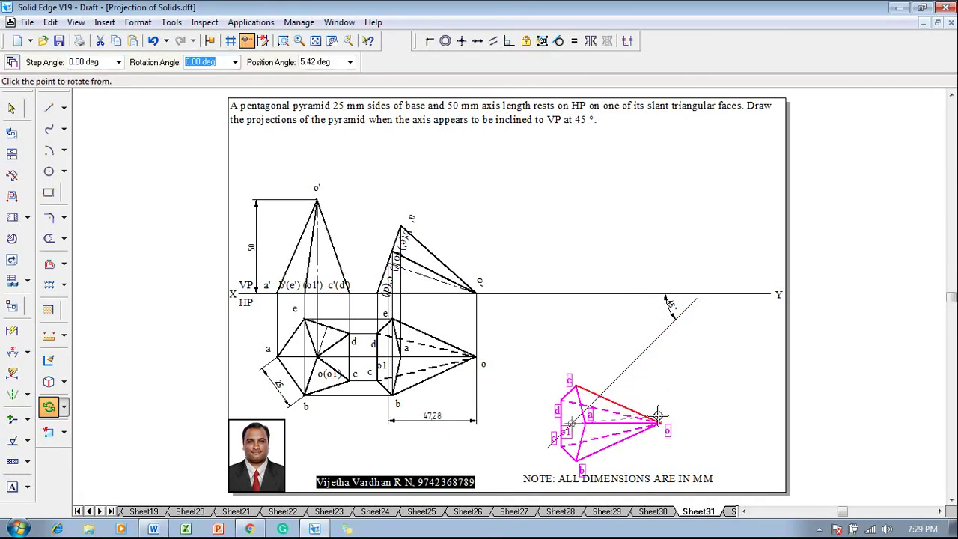
pyautogui.click(659, 422)
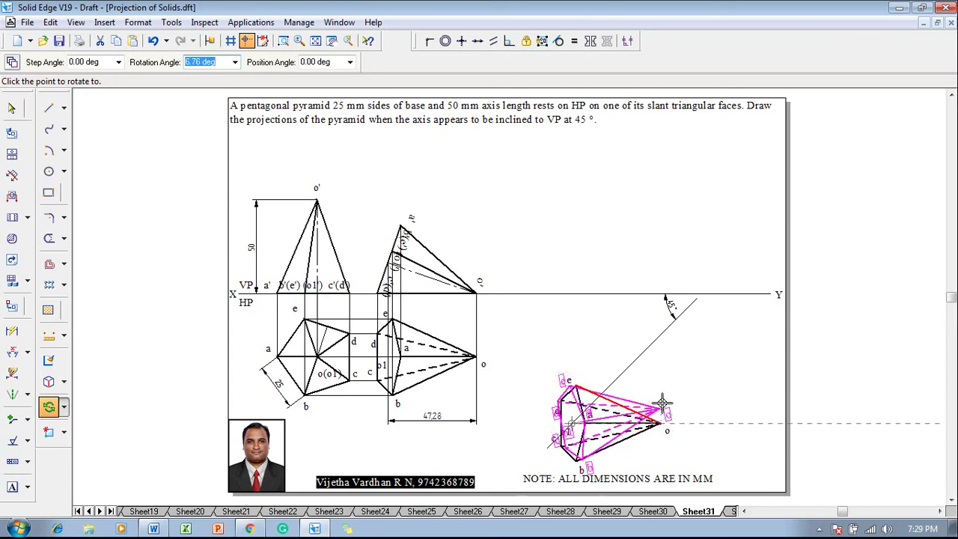
pyautogui.click(640, 356)
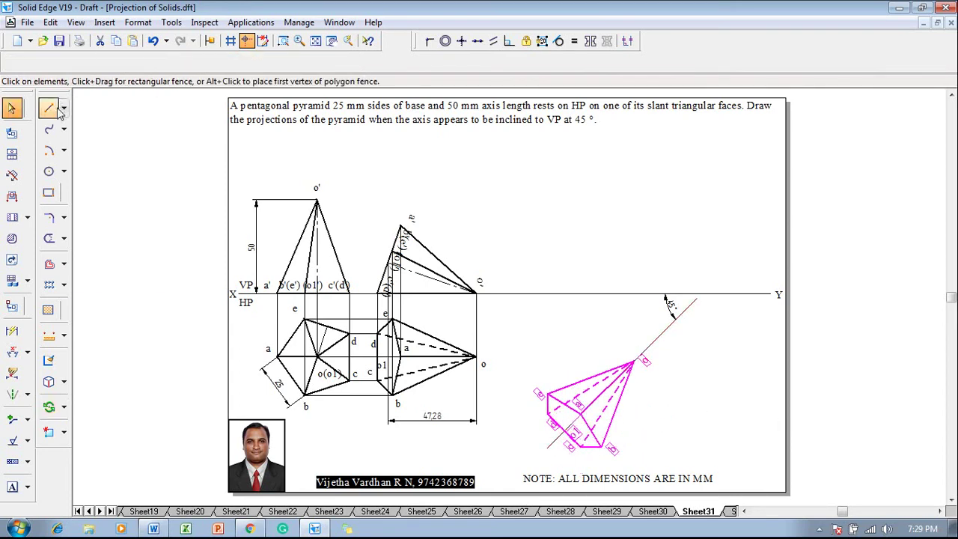
# Draw a 0.13 mm vertical projector from apex o of the rotated top view up to XY.
pyautogui.click(49, 108)
pyautogui.click(131, 62)
pyautogui.click(135, 66)
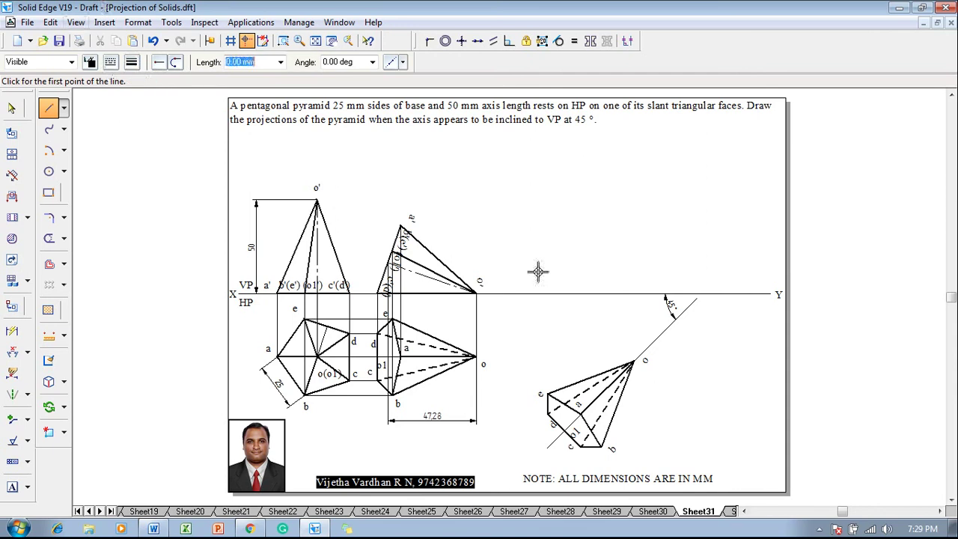
pyautogui.click(114, 63)
pyautogui.click(131, 81)
pyautogui.click(634, 362)
pyautogui.click(633, 294)
# Project b and e of the rotated top view up to the horizontal projector from b'(e') in the second front view.
pyautogui.click(600, 446)
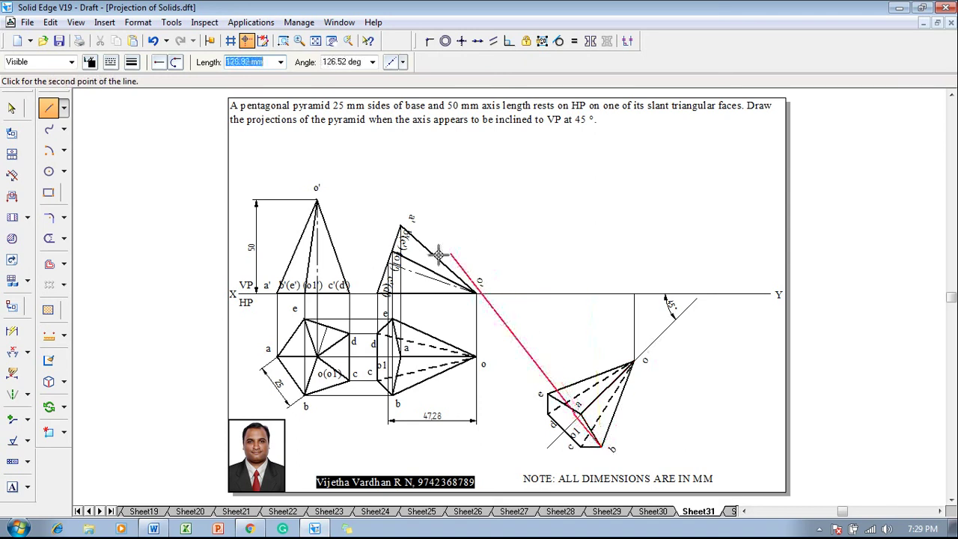
pyautogui.click(601, 253)
pyautogui.click(395, 251)
pyautogui.rightClick(514, 278)
pyautogui.click(546, 391)
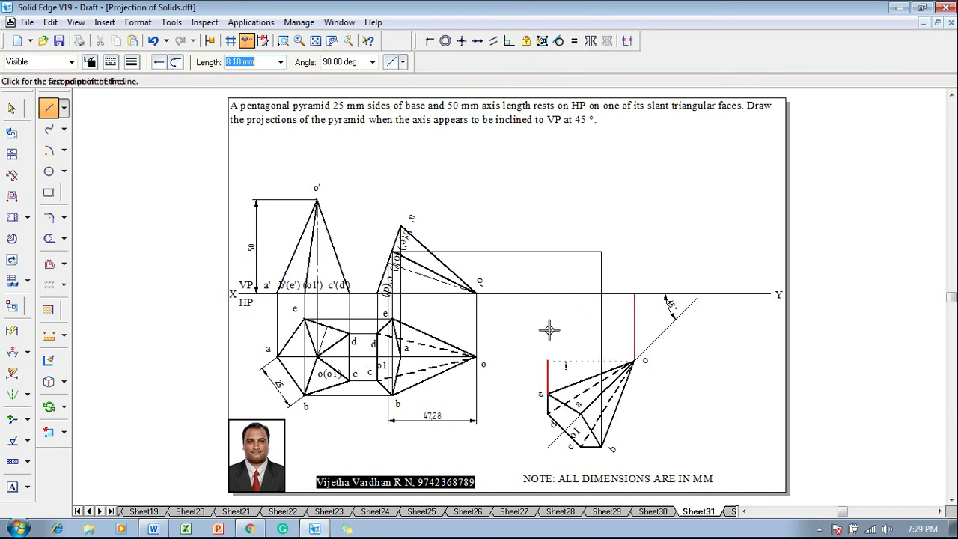
pyautogui.click(548, 253)
# Project point a of the rotated top view vertically and connect it horizontally to a' in the second front view.
pyautogui.click(601, 447)
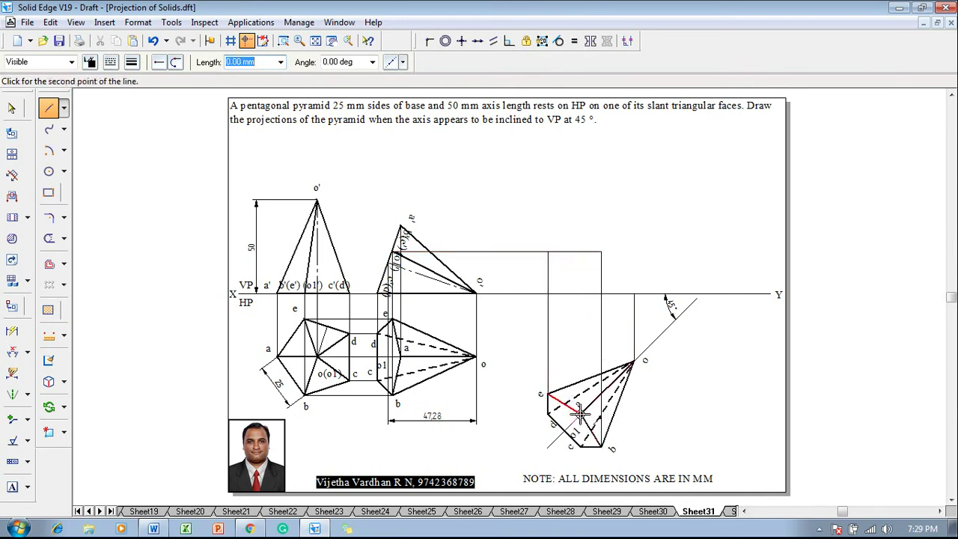
pyautogui.click(581, 226)
pyautogui.click(401, 226)
pyautogui.rightClick(475, 241)
# Project o1 of the rotated top view vertically and connect it horizontally to o1' in the second front view.
pyautogui.click(571, 423)
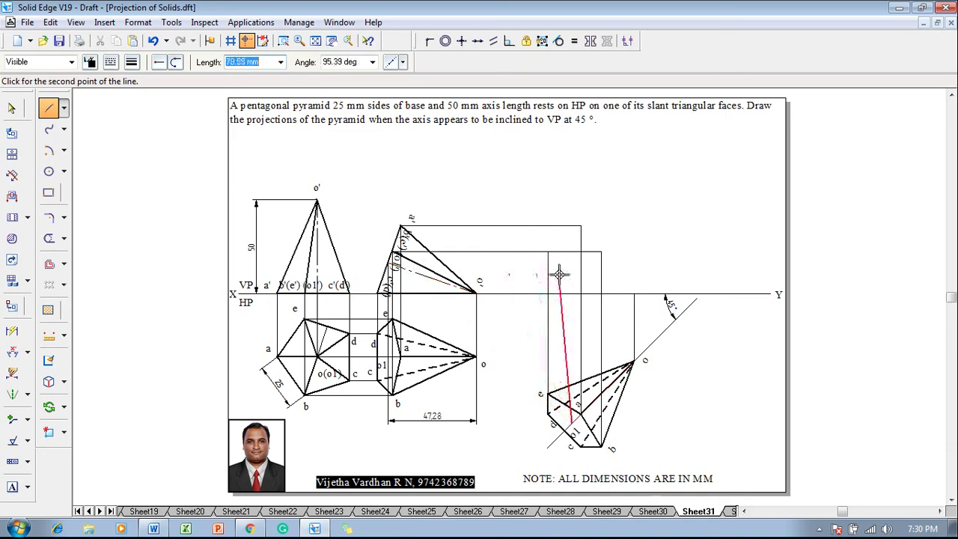
pyautogui.click(574, 262)
pyautogui.click(394, 262)
pyautogui.click(477, 292)
pyautogui.press('Escape')
# Draw vertical projectors from c and d of the rotated top view up to XY.
pyautogui.click(581, 447)
pyautogui.press('Escape')
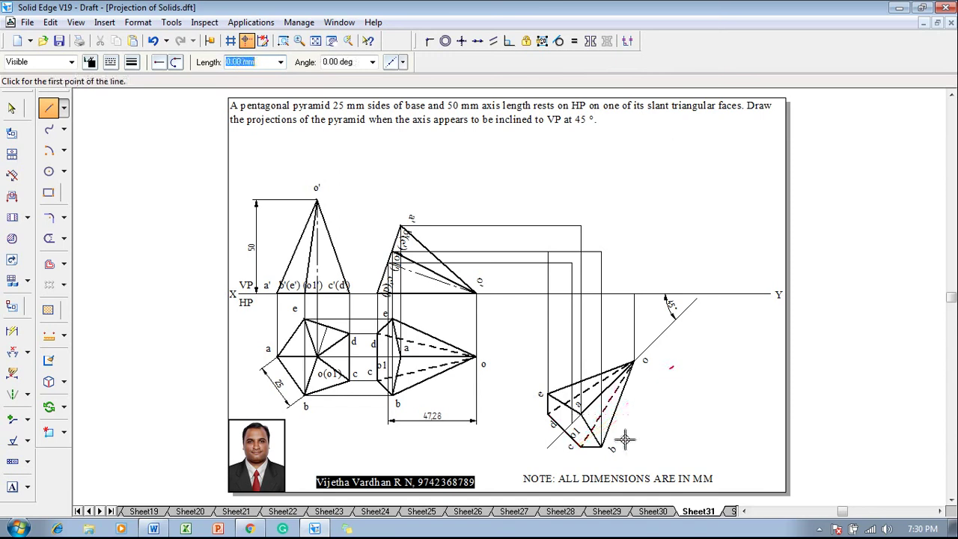
pyautogui.click(579, 446)
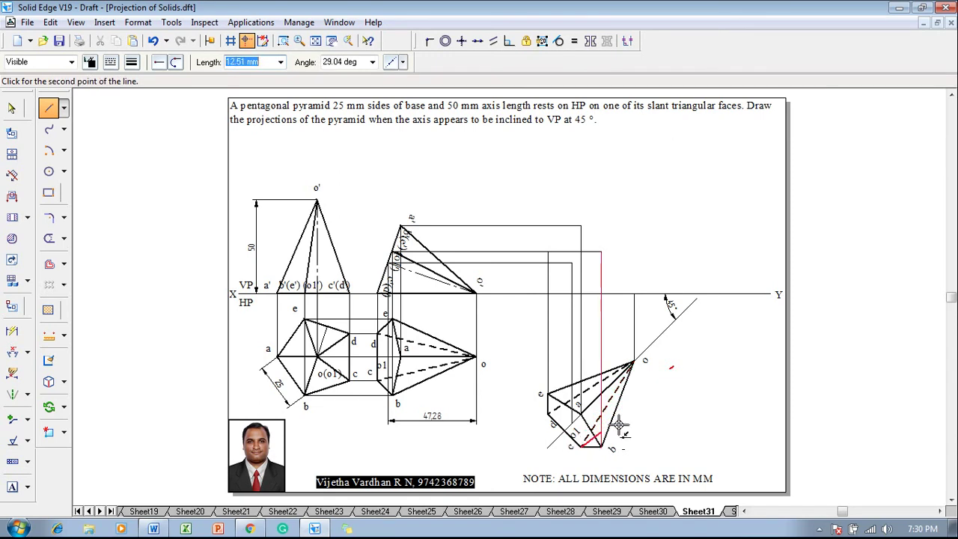
pyautogui.click(590, 295)
pyautogui.press('Escape')
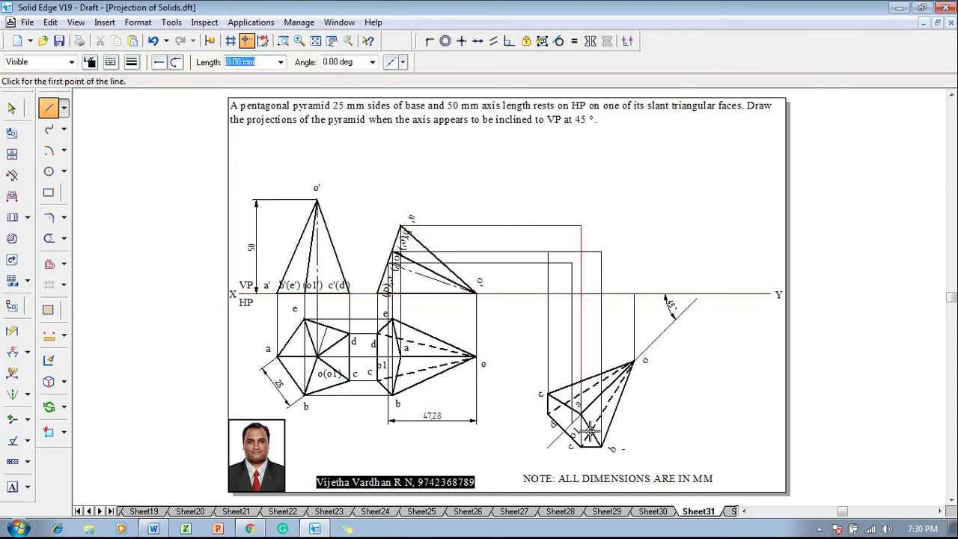
pyautogui.click(549, 414)
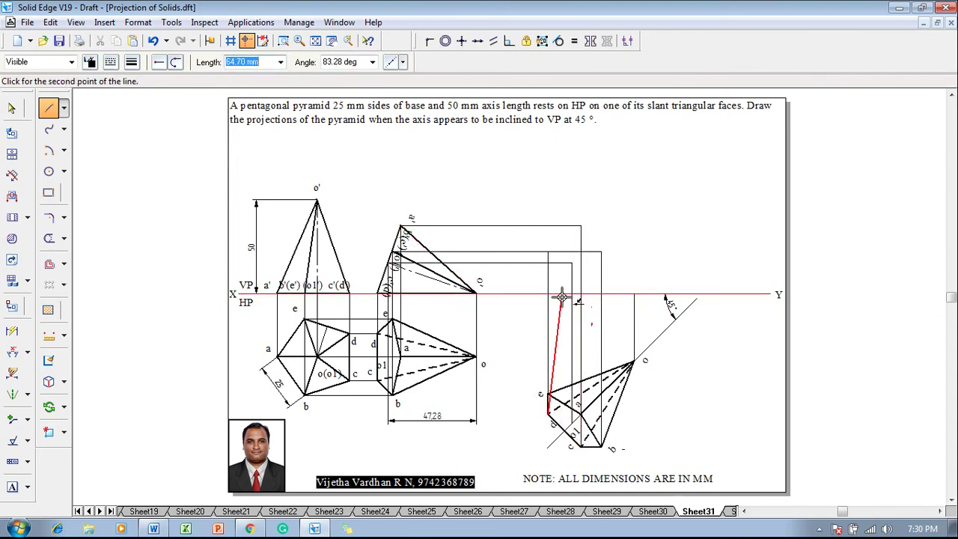
pyautogui.click(550, 295)
pyautogui.press('Escape')
pyautogui.press('Escape')
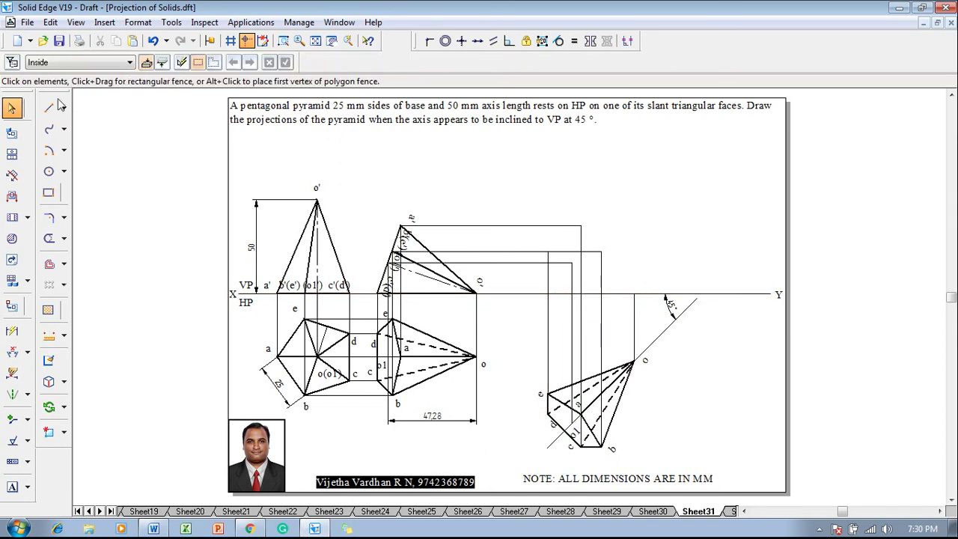
# Label the projected points of the third front view a', b', c', d', e', o1' and o'.
pyautogui.click(12, 487)
pyautogui.click(578, 206)
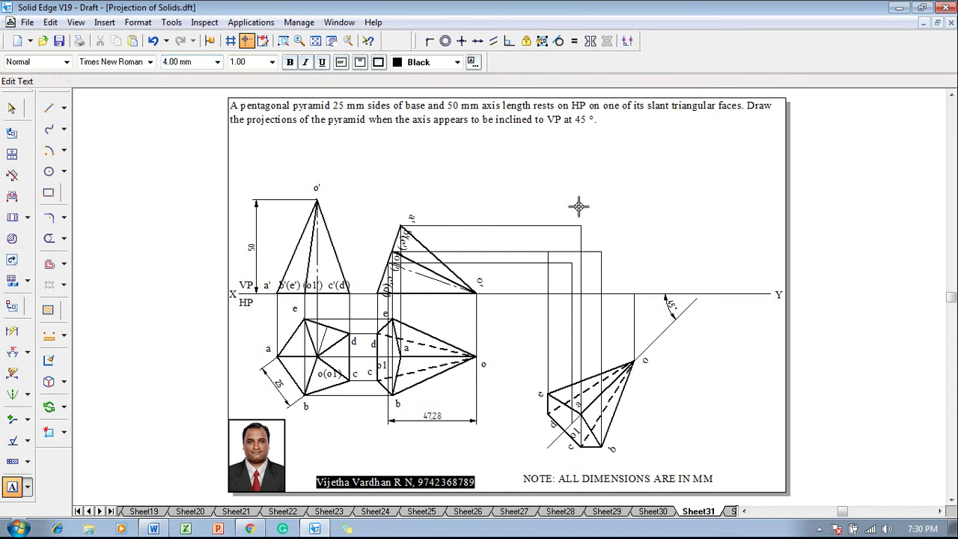
pyautogui.write('a')
pyautogui.write("b'")
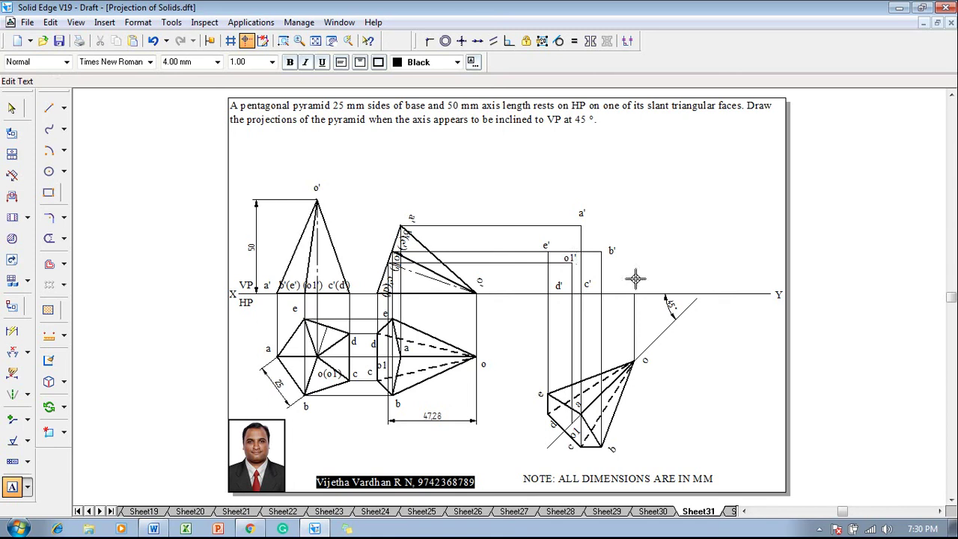
pyautogui.press('Escape')
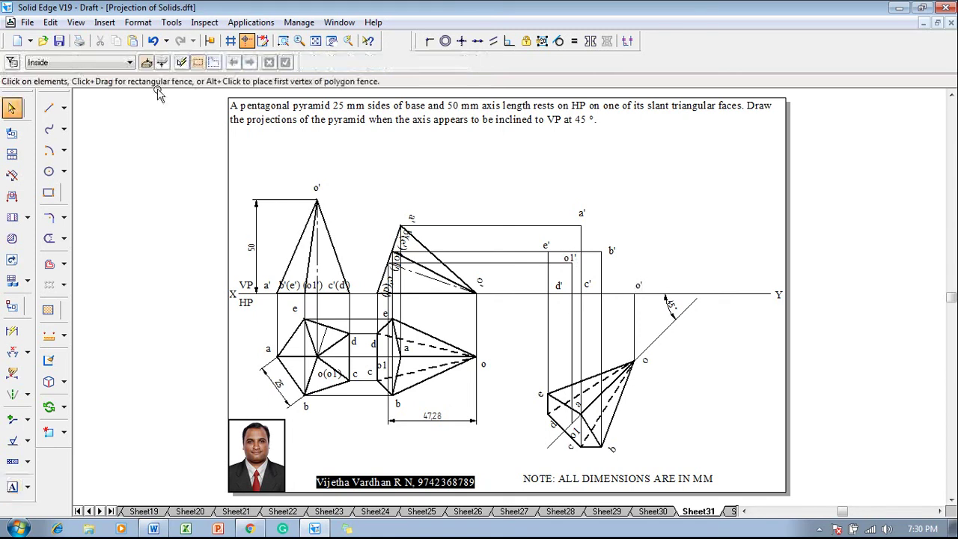
# Outline the third front view with 0.50 mm visible lines from e' through a', o' and d' back to e'.
pyautogui.click(48, 107)
pyautogui.click(132, 61)
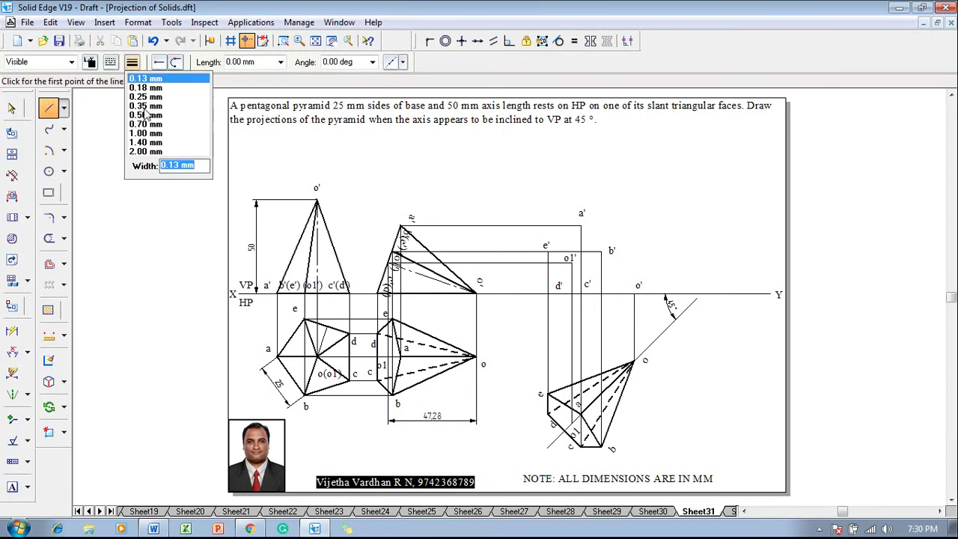
pyautogui.click(146, 112)
pyautogui.click(110, 61)
pyautogui.click(134, 223)
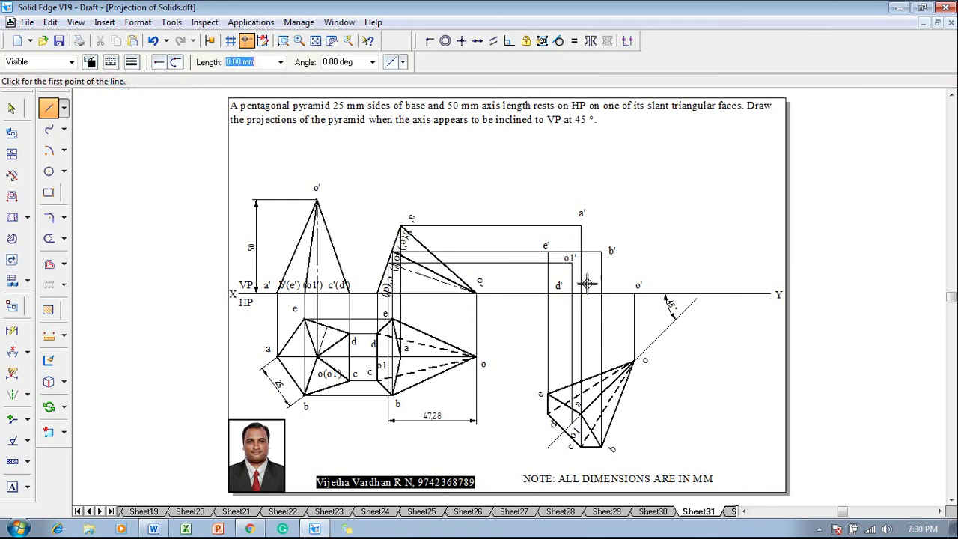
pyautogui.click(548, 251)
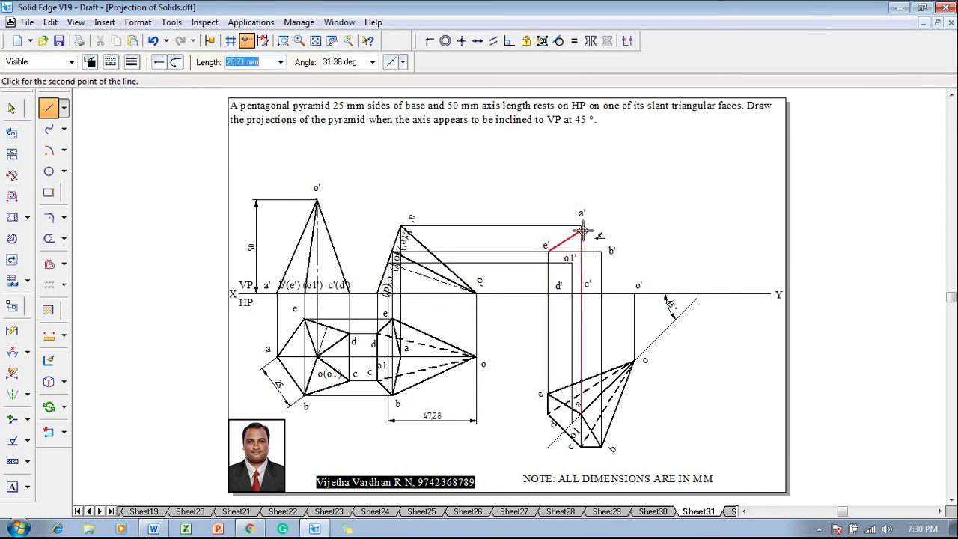
pyautogui.click(581, 226)
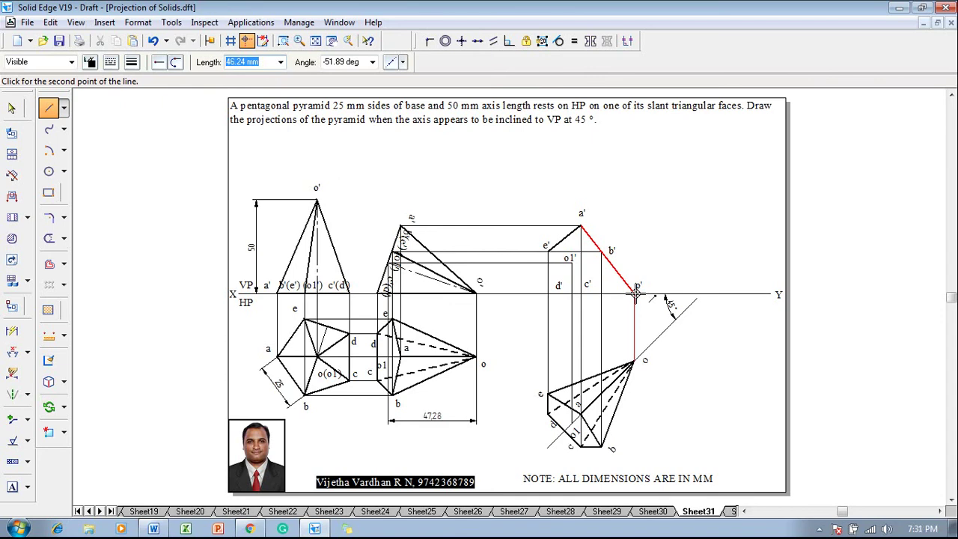
pyautogui.click(634, 292)
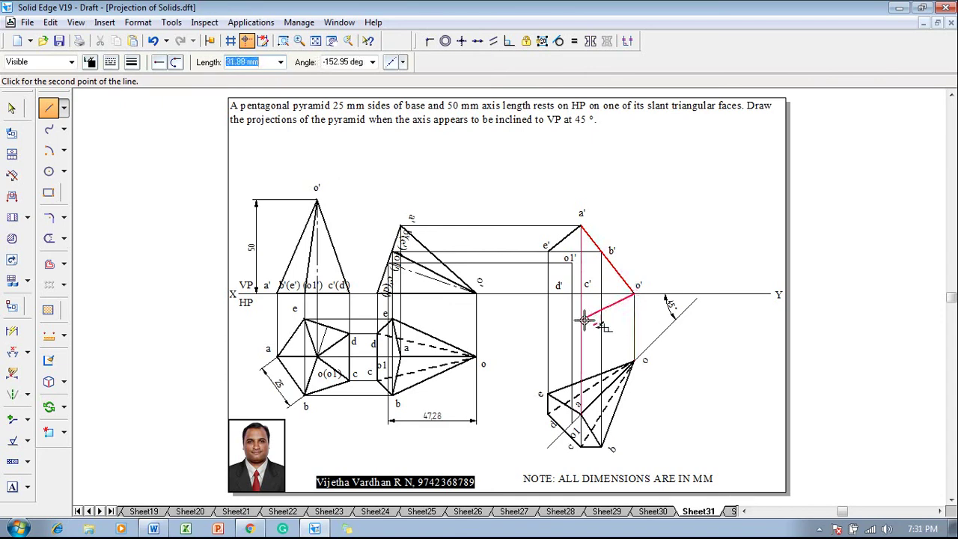
pyautogui.click(548, 293)
pyautogui.click(550, 253)
pyautogui.rightClick(658, 256)
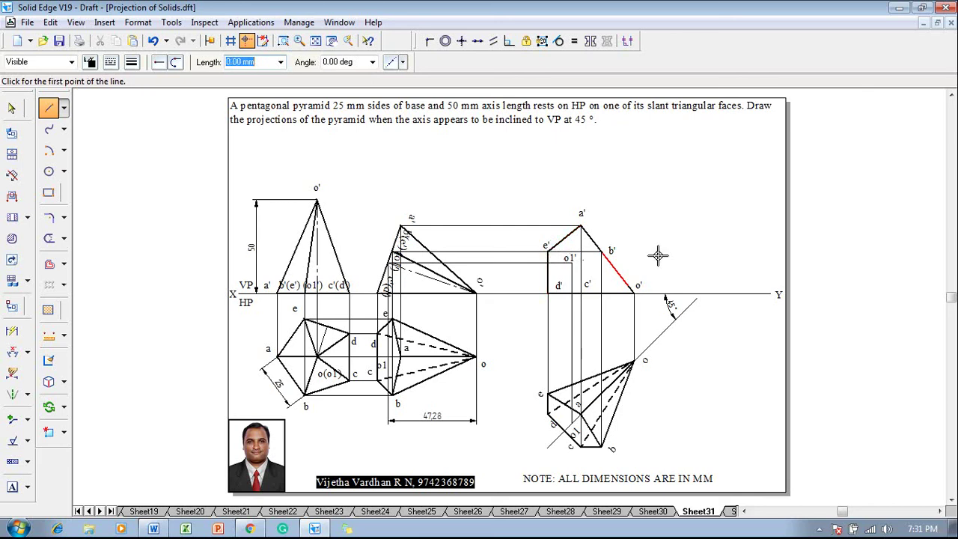
pyautogui.press('Escape')
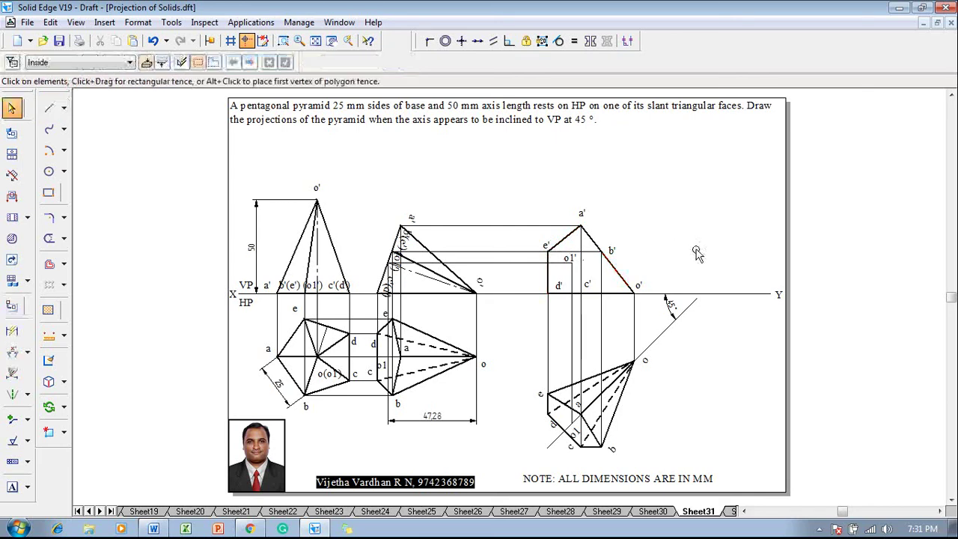
pyautogui.click(49, 107)
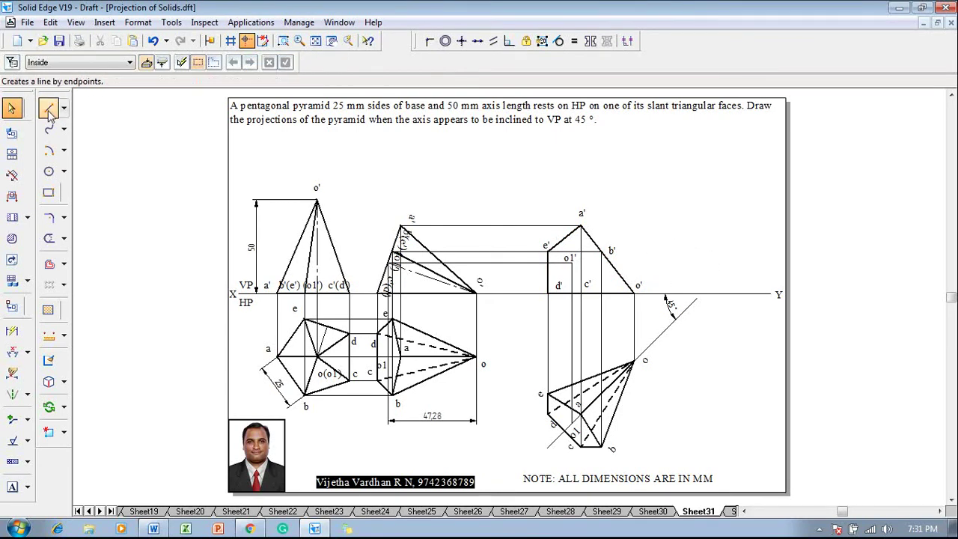
pyautogui.click(132, 62)
pyautogui.click(144, 115)
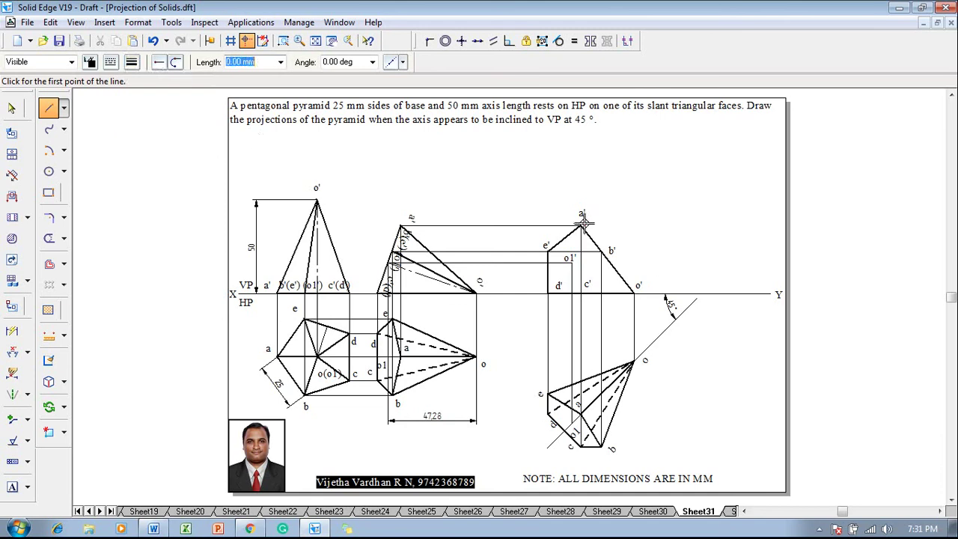
pyautogui.click(580, 225)
pyautogui.click(634, 286)
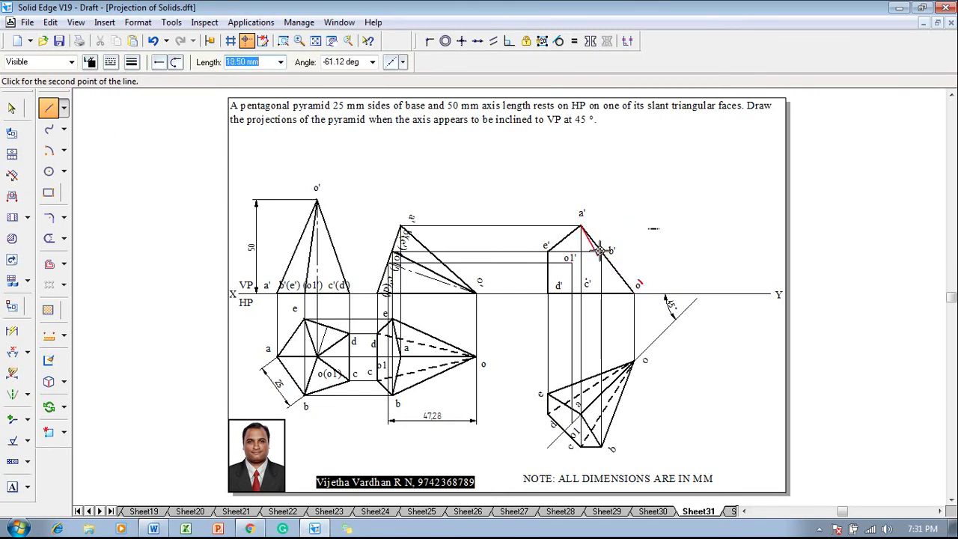
pyautogui.rightClick(620, 217)
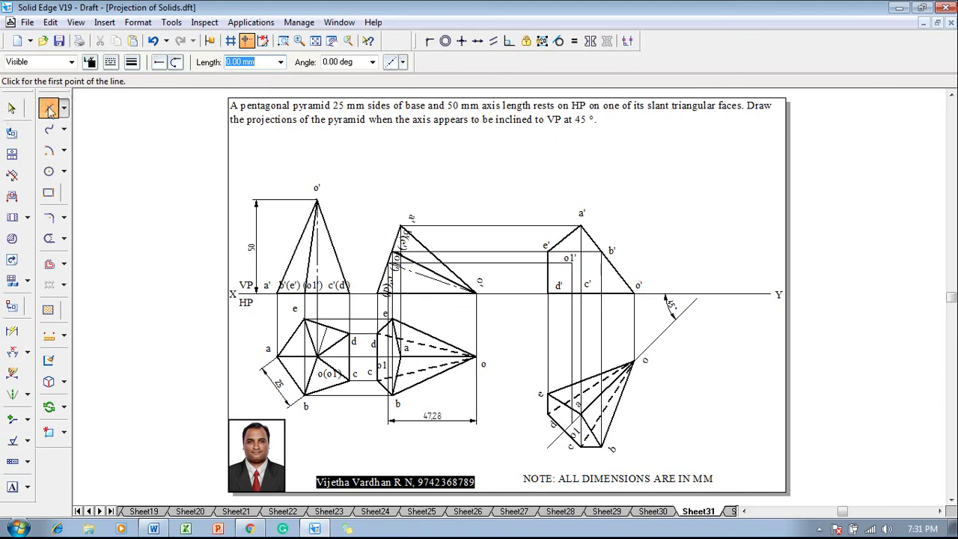
# Draw the base edge from b' to c' in the third front view with a 0.50 mm line.
pyautogui.click(132, 62)
pyautogui.click(146, 115)
pyautogui.click(602, 251)
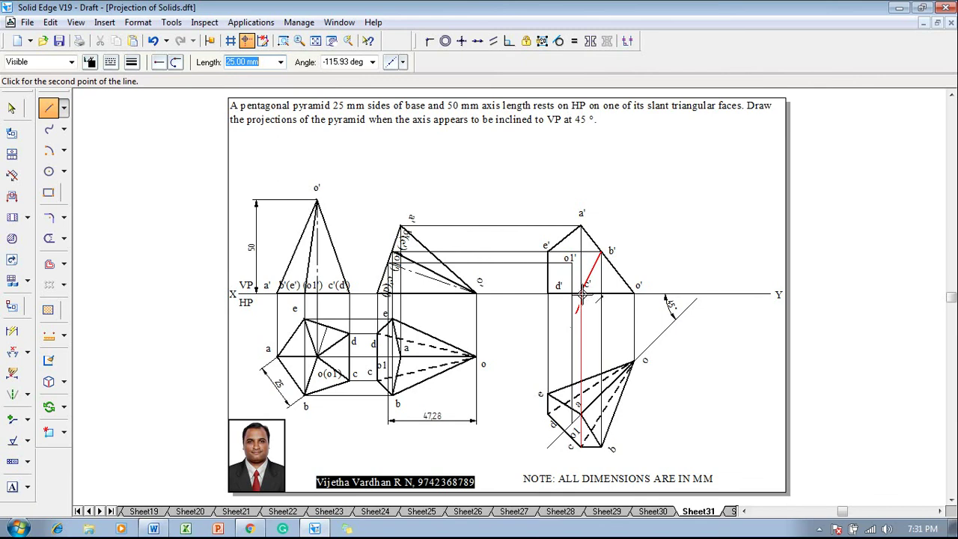
pyautogui.press('Escape')
pyautogui.press('Escape')
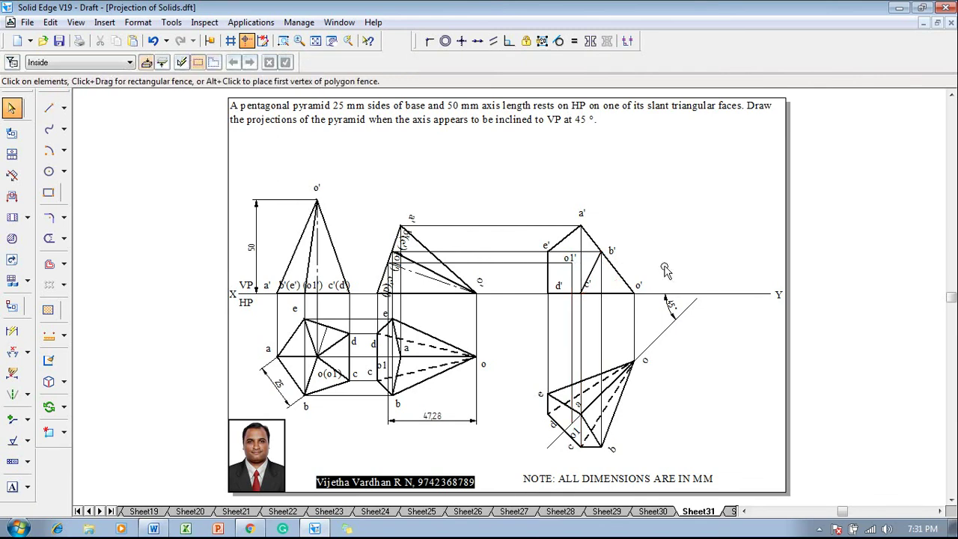
# Shift the labels c' and d' of the third front view slightly left, clear of the edge b'c'.
pyautogui.click(591, 290)
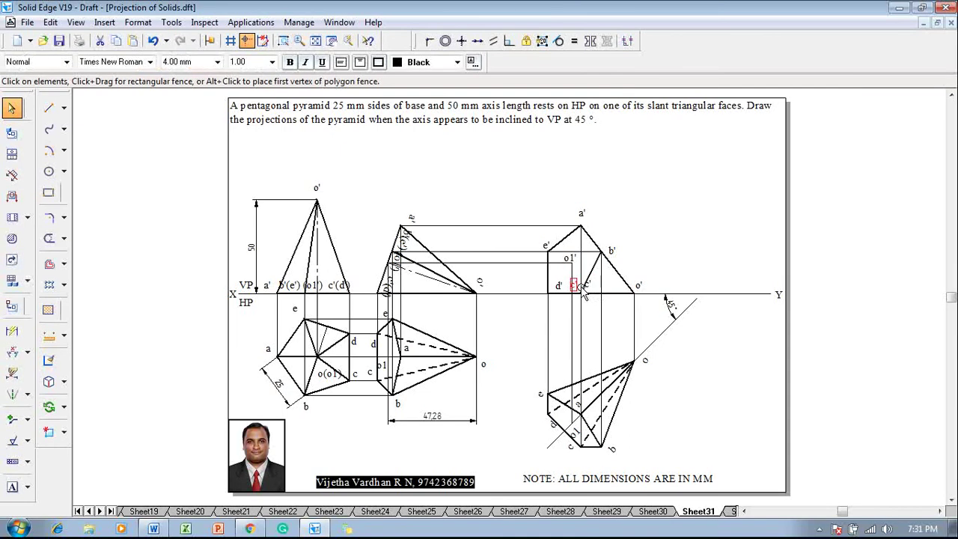
pyautogui.moveTo(582, 294); pyautogui.dragTo(559, 288)
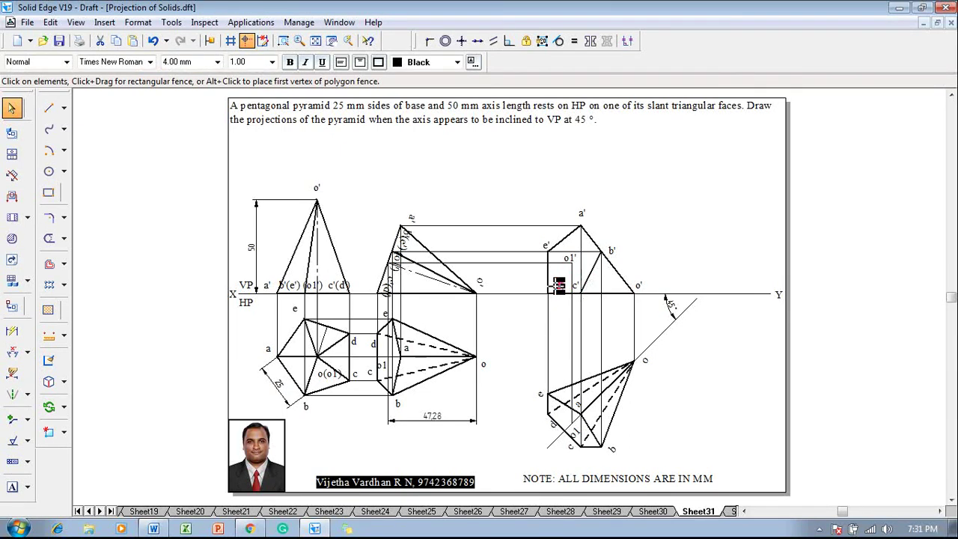
pyautogui.click(677, 245)
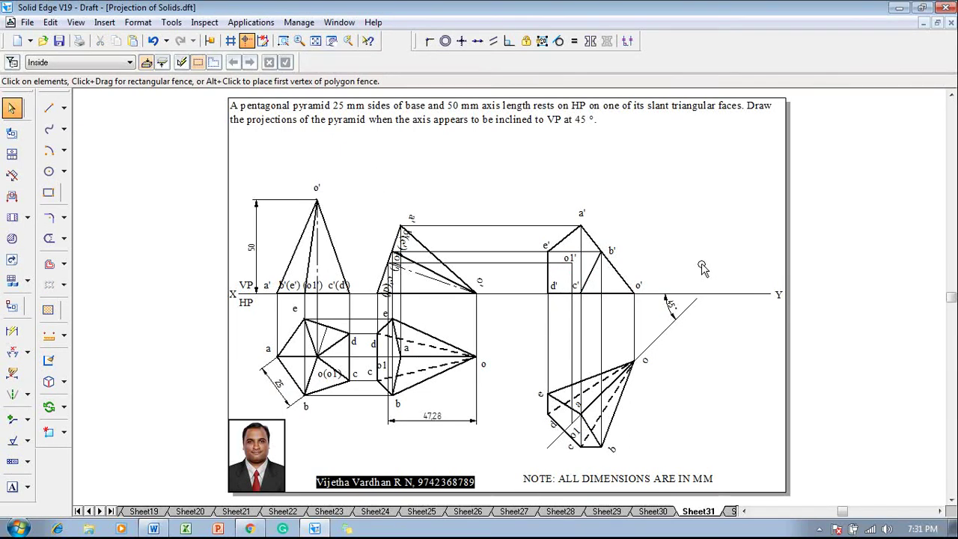
# Draw the hidden slant edge from e' to o' in the third front view as a 0.50 mm dashed line.
pyautogui.click(49, 108)
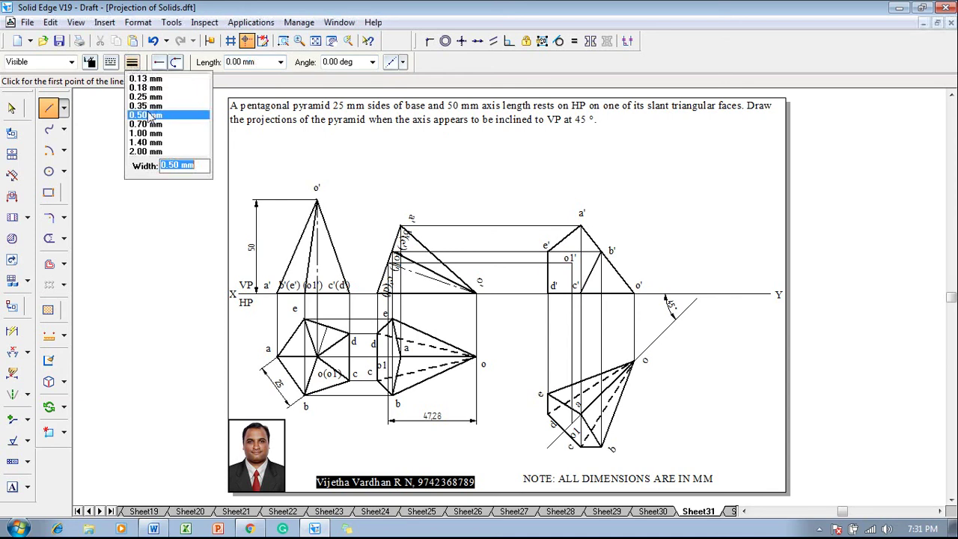
pyautogui.click(110, 61)
pyautogui.click(132, 91)
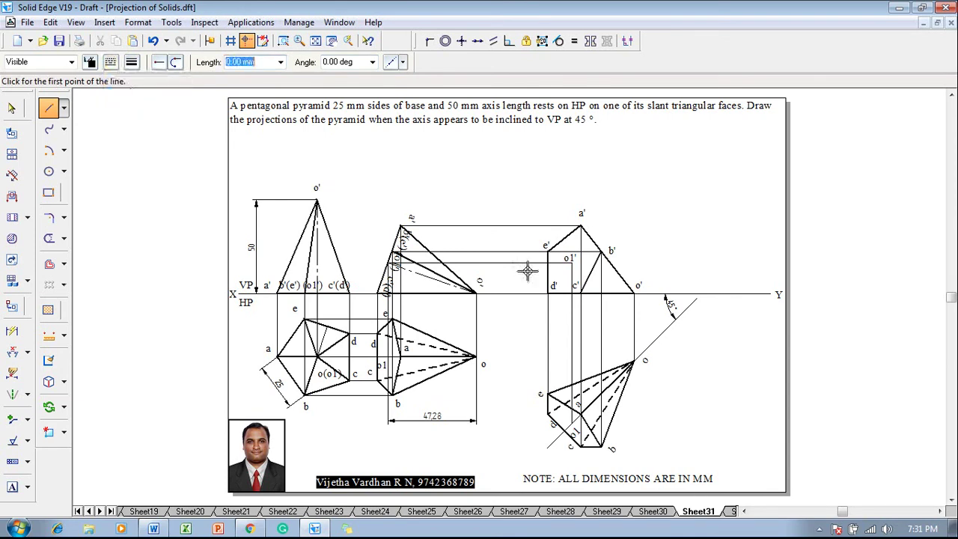
pyautogui.click(548, 253)
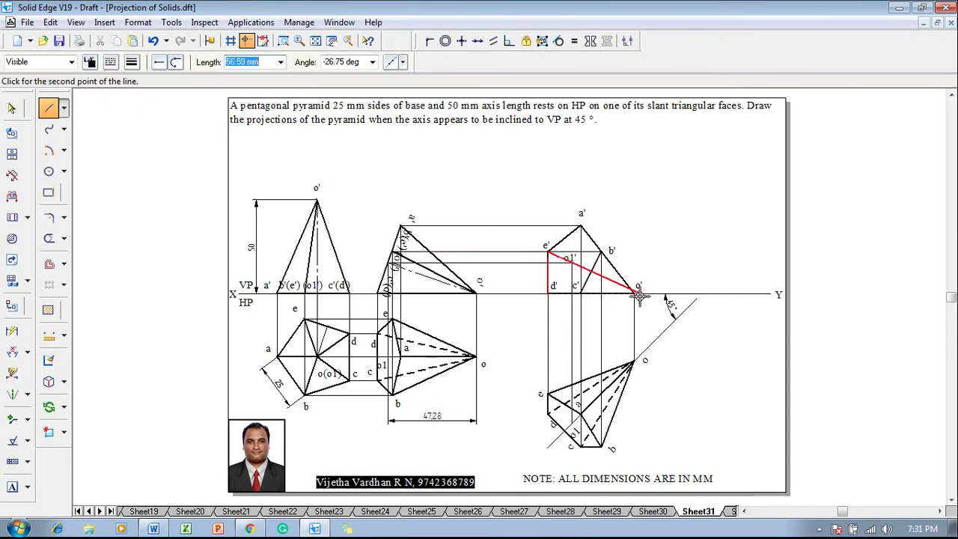
pyautogui.click(634, 293)
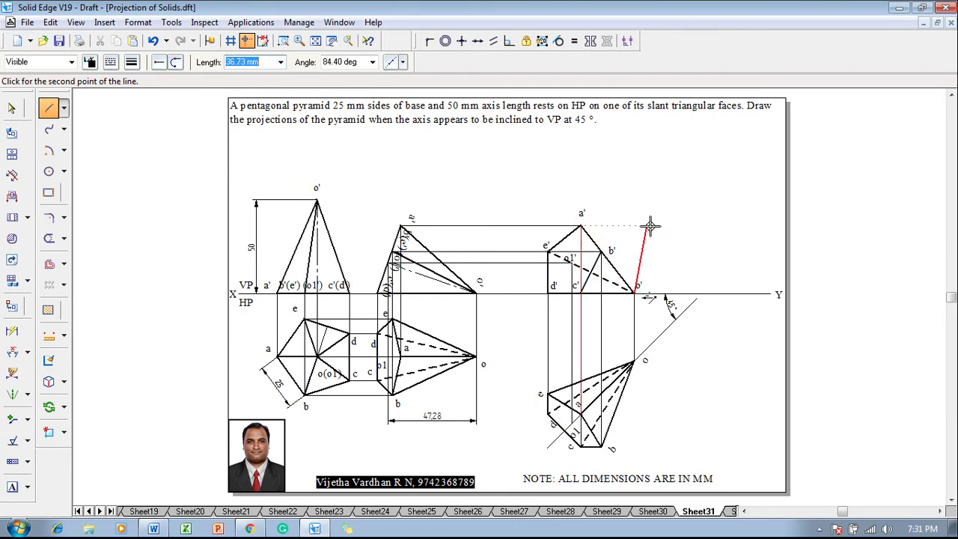
pyautogui.press('Escape')
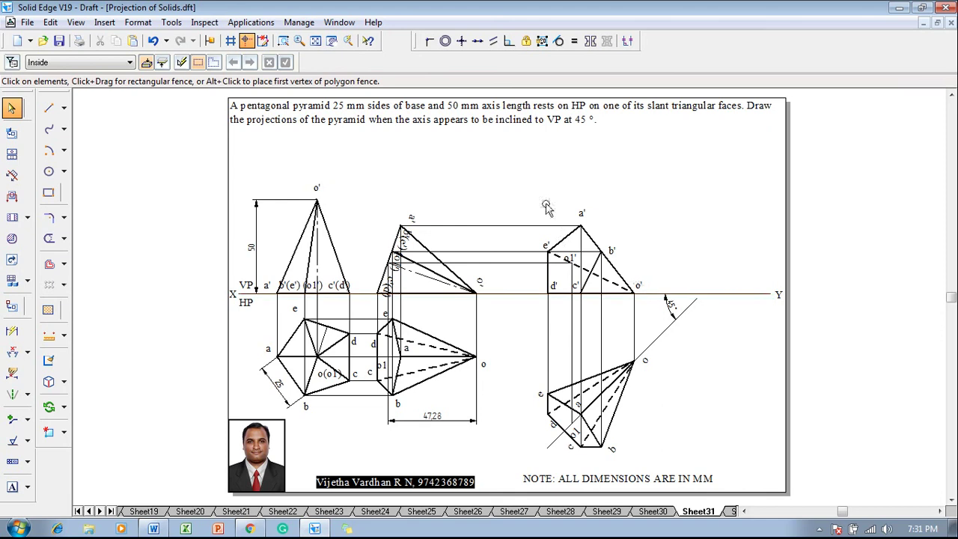
# Draw the pyramid's axis from o1' to o' in the third front view as a thin 0.13 mm axis line.
pyautogui.click(49, 109)
pyautogui.click(110, 62)
pyautogui.click(123, 94)
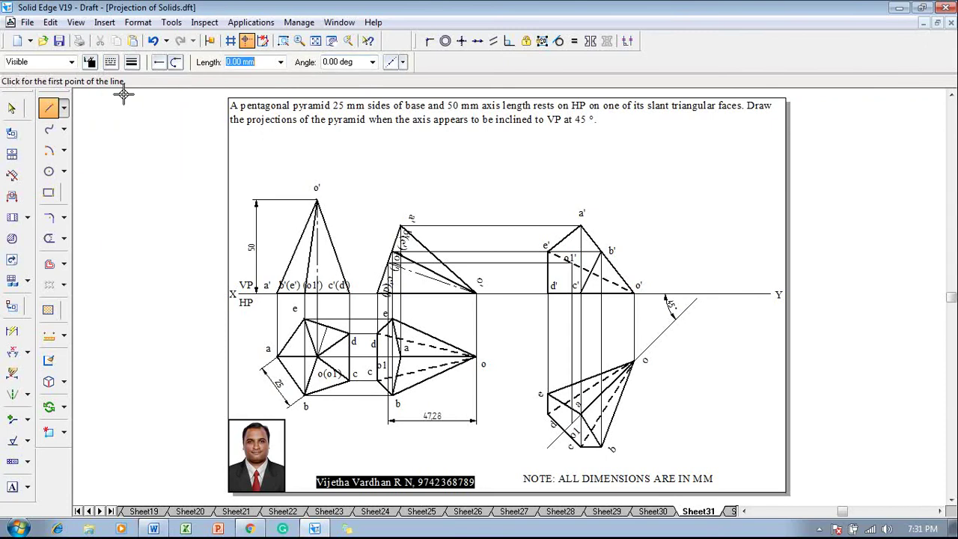
pyautogui.click(130, 62)
pyautogui.click(153, 81)
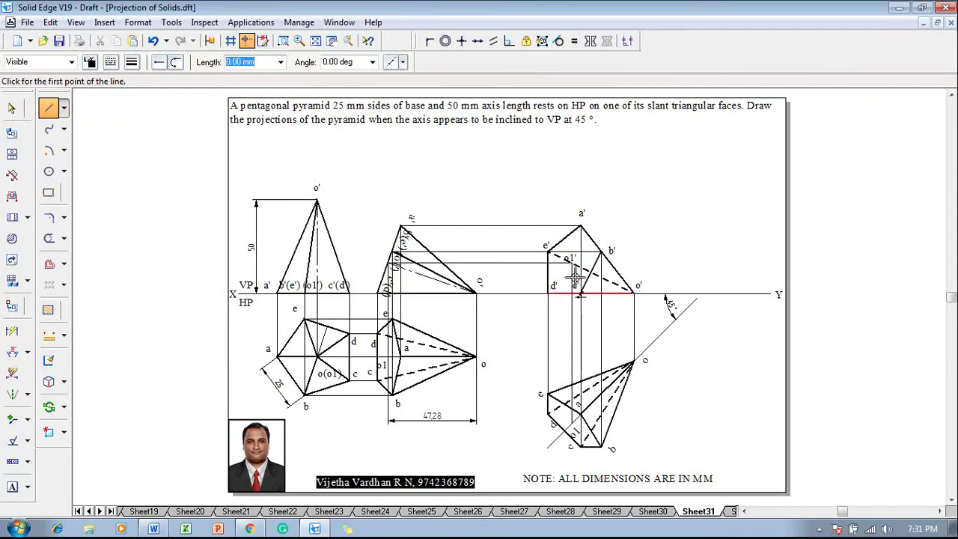
pyautogui.click(549, 253)
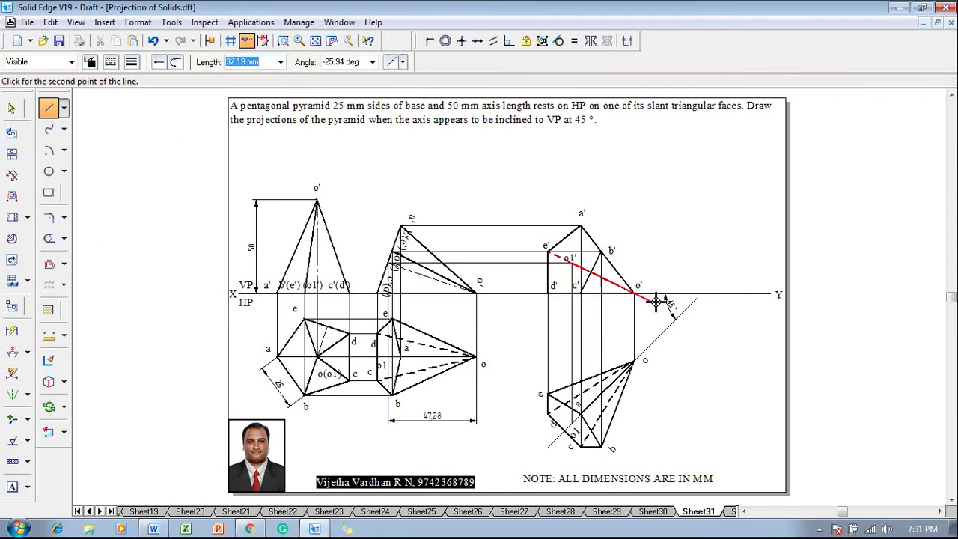
pyautogui.click(635, 292)
pyautogui.rightClick(667, 277)
pyautogui.press('Escape')
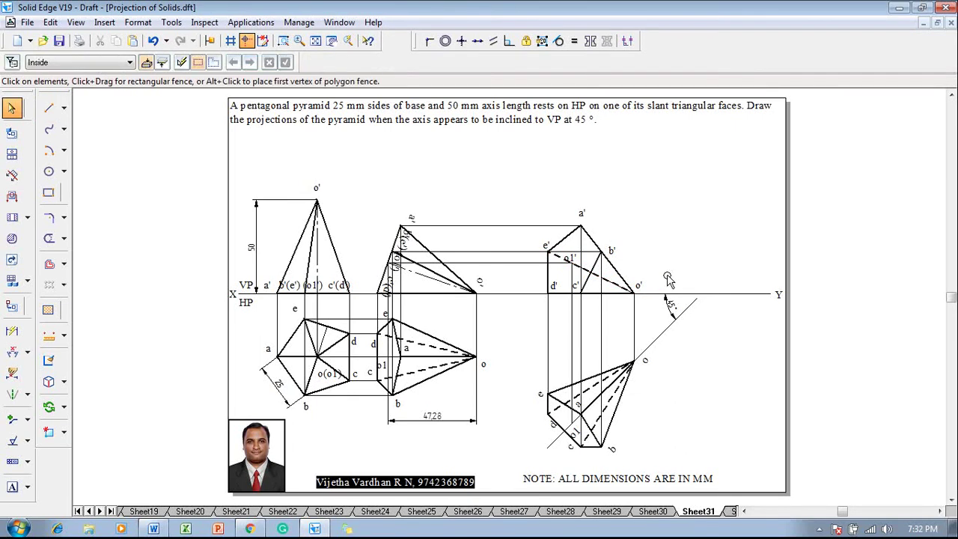